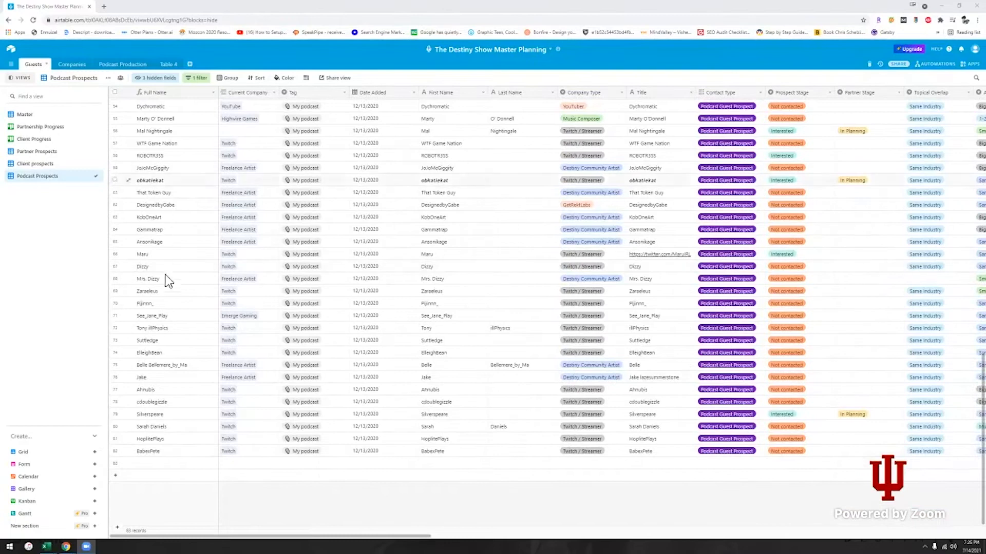
# Examine the available Tag options for the first record in the Podcast Prospects view
pyautogui.scroll(8, 200, 318)
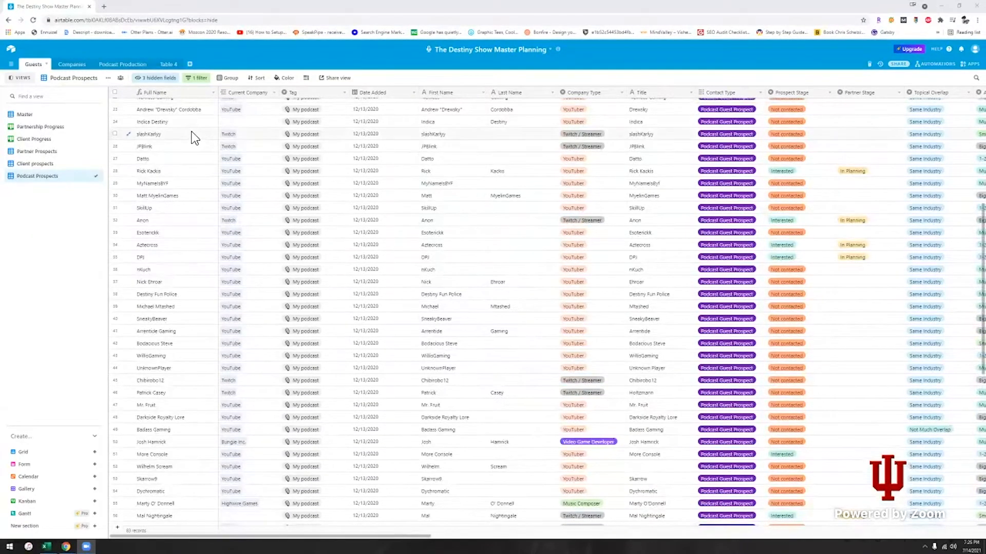
pyautogui.scroll(5, 194, 136)
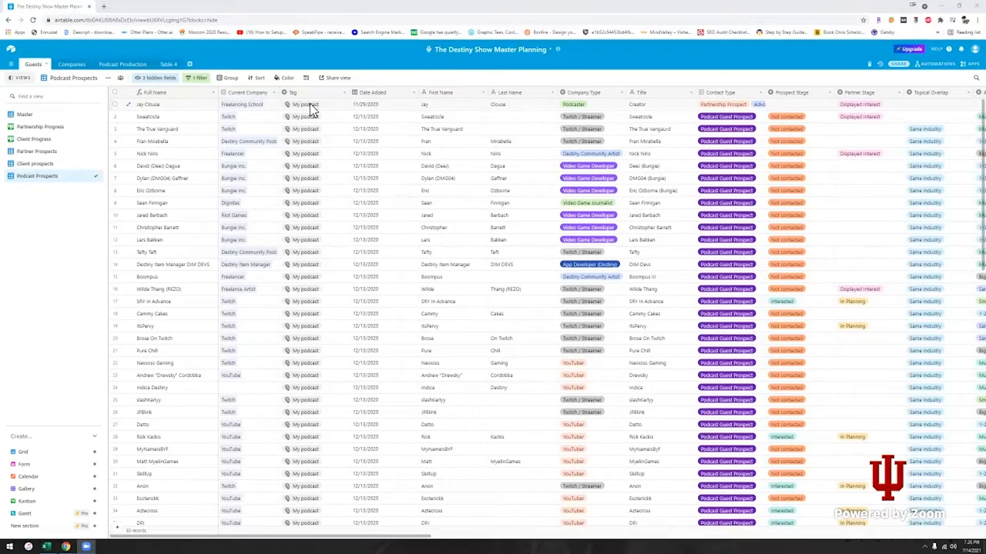
pyautogui.click(344, 104)
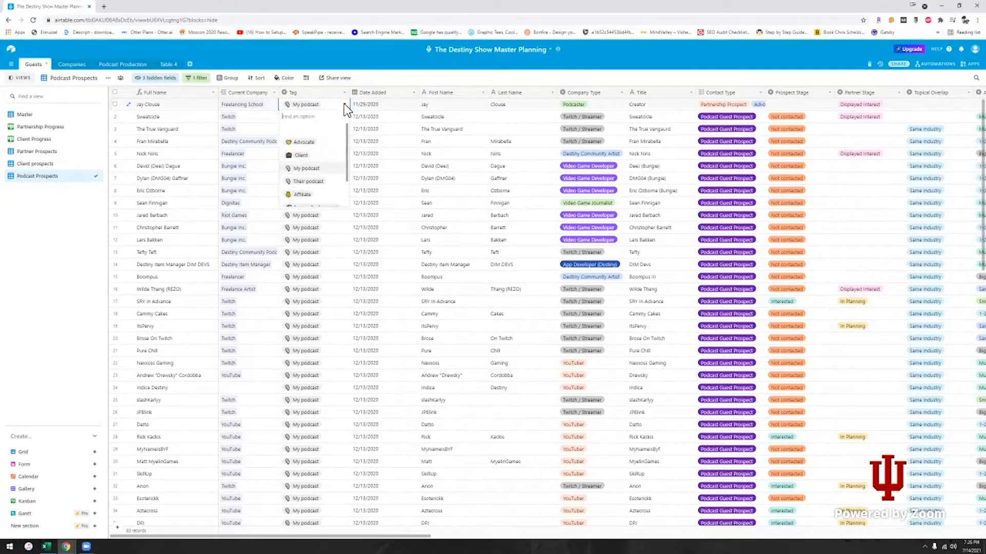
pyautogui.scroll(-1, 325, 177)
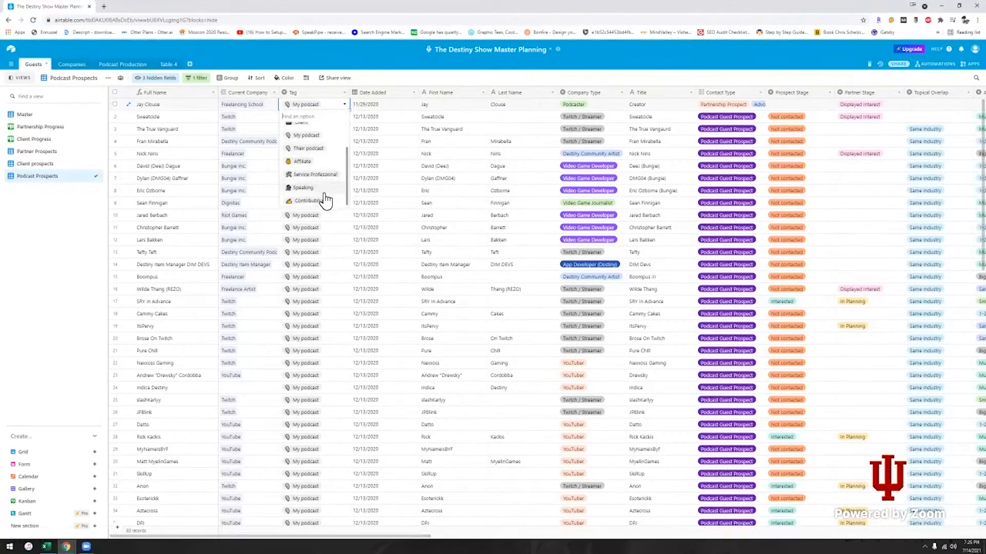
pyautogui.scroll(2, 315, 164)
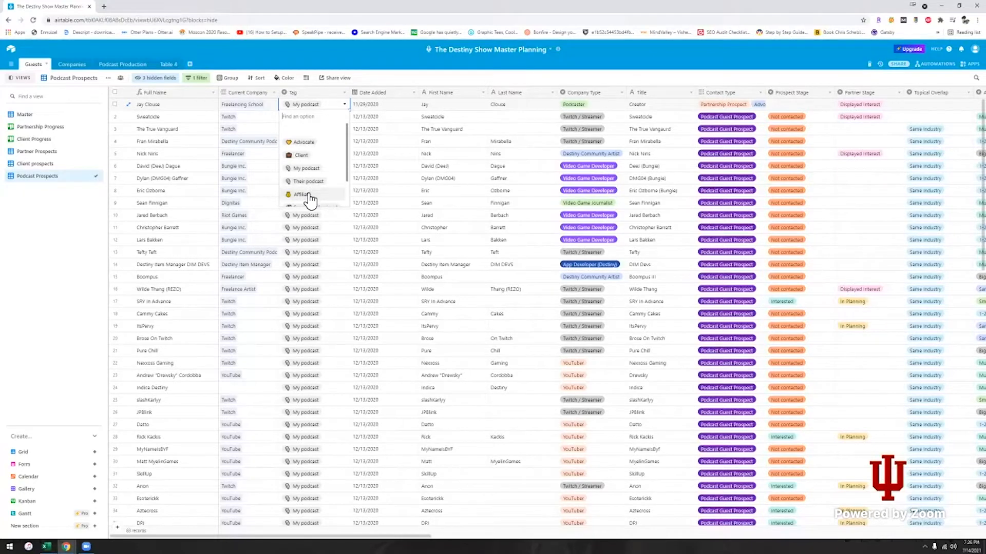
pyautogui.scroll(-1, 310, 199)
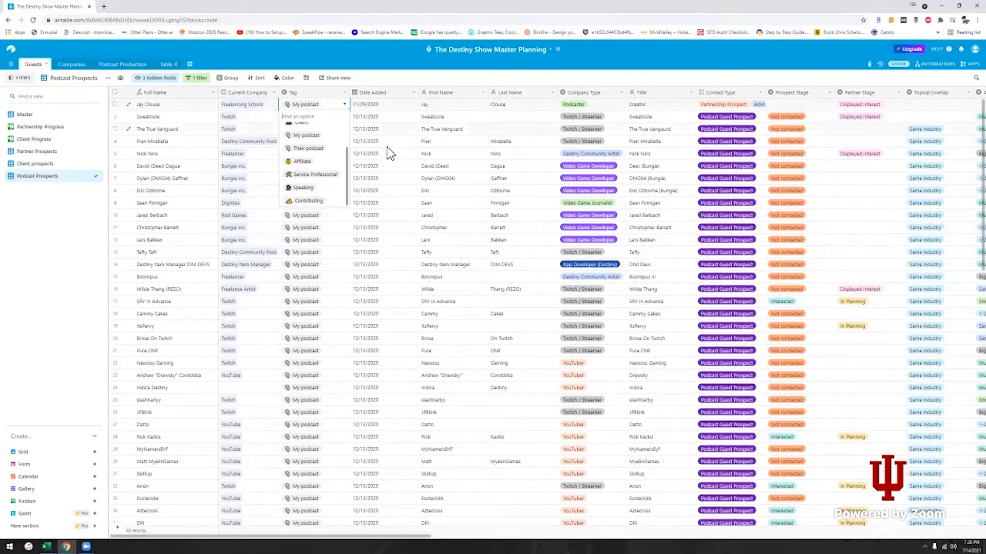
pyautogui.scroll(1, 298, 170)
pyautogui.click(351, 56)
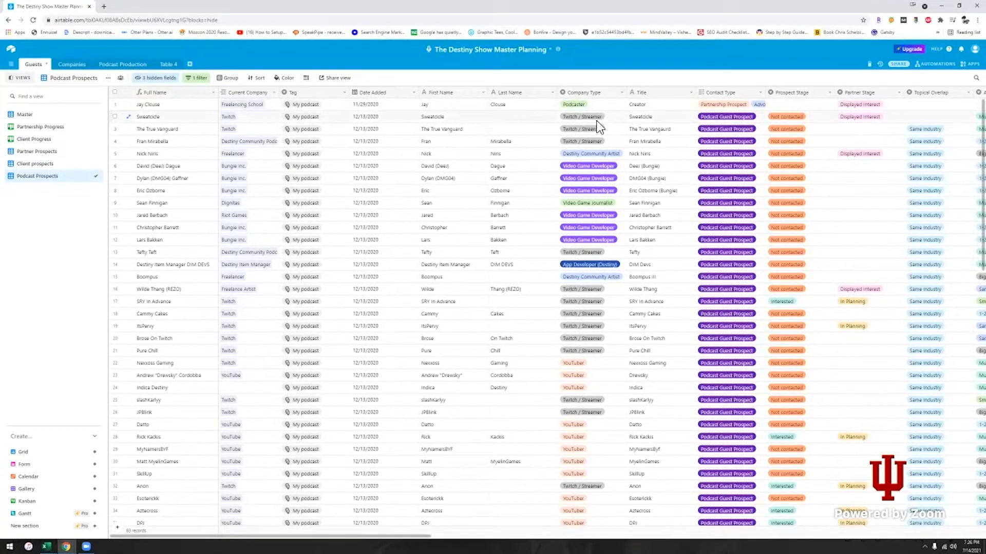
# Review the Company Type and Contact Type values across the podcast prospect records
pyautogui.scroll(-4, 599, 169)
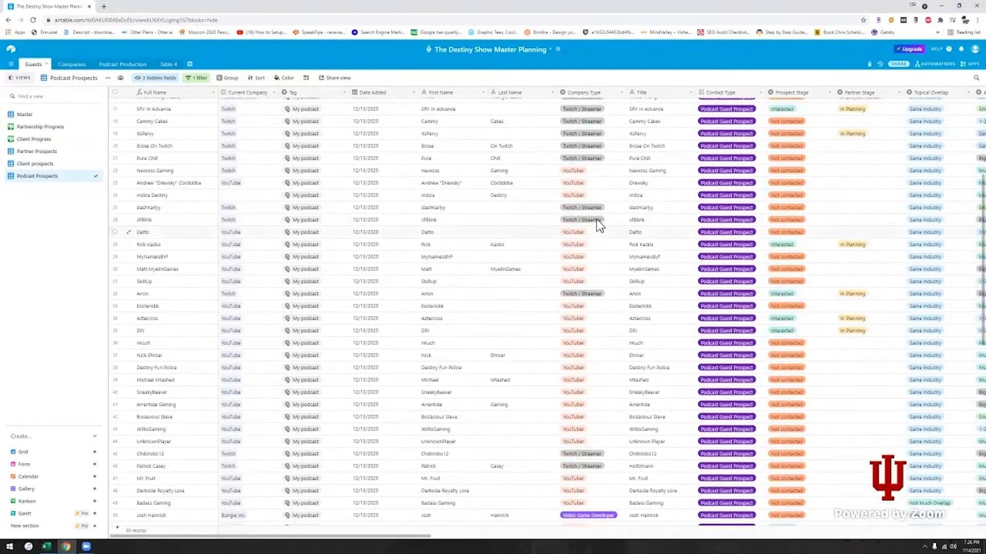
pyautogui.scroll(4, 599, 226)
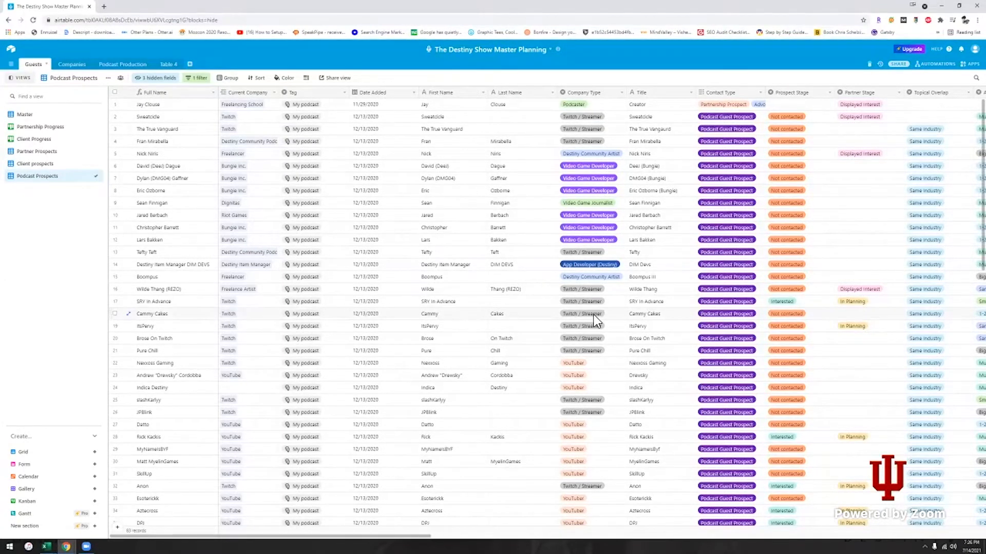
pyautogui.scroll(-12, 595, 321)
pyautogui.scroll(12, 608, 318)
pyautogui.doubleClick(753, 117)
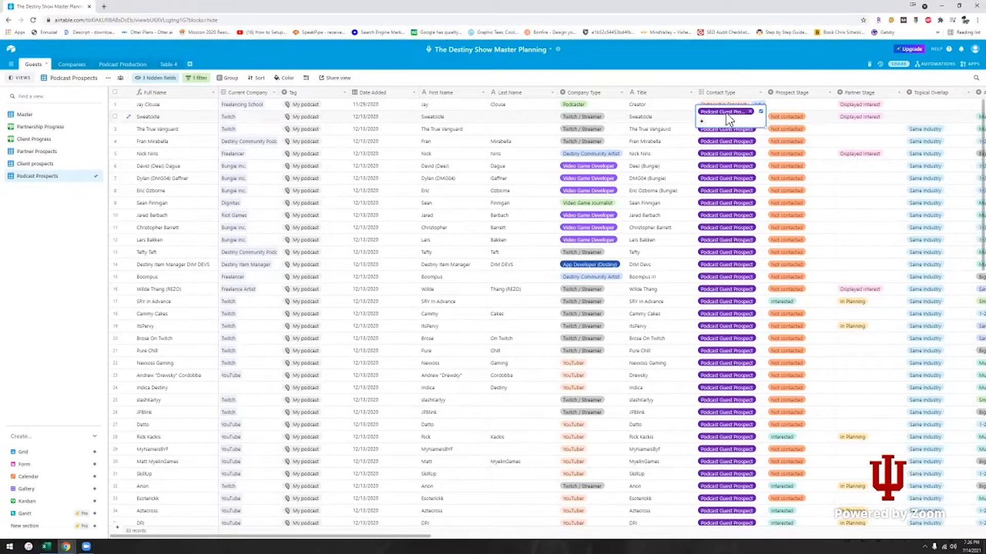
pyautogui.click(689, 193)
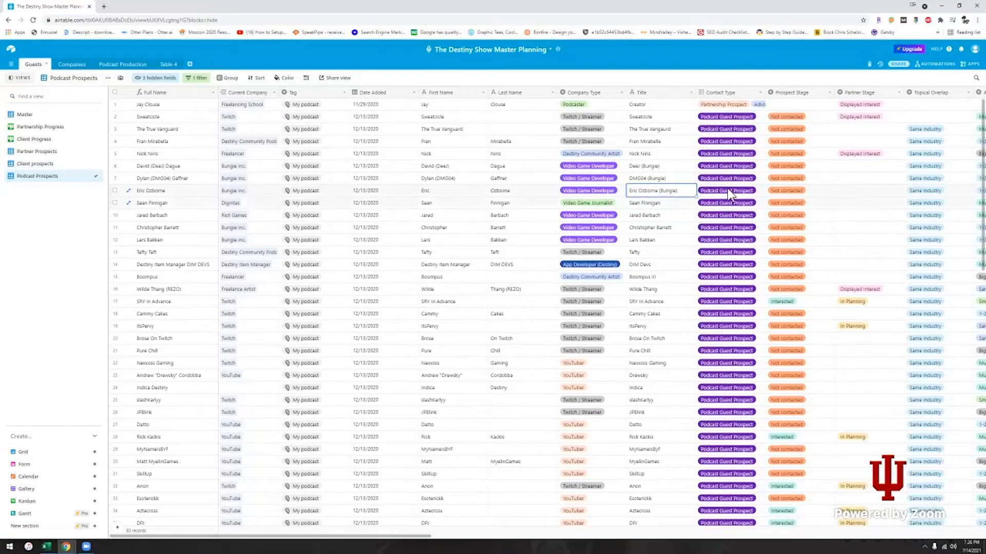
pyautogui.scroll(-12, 733, 228)
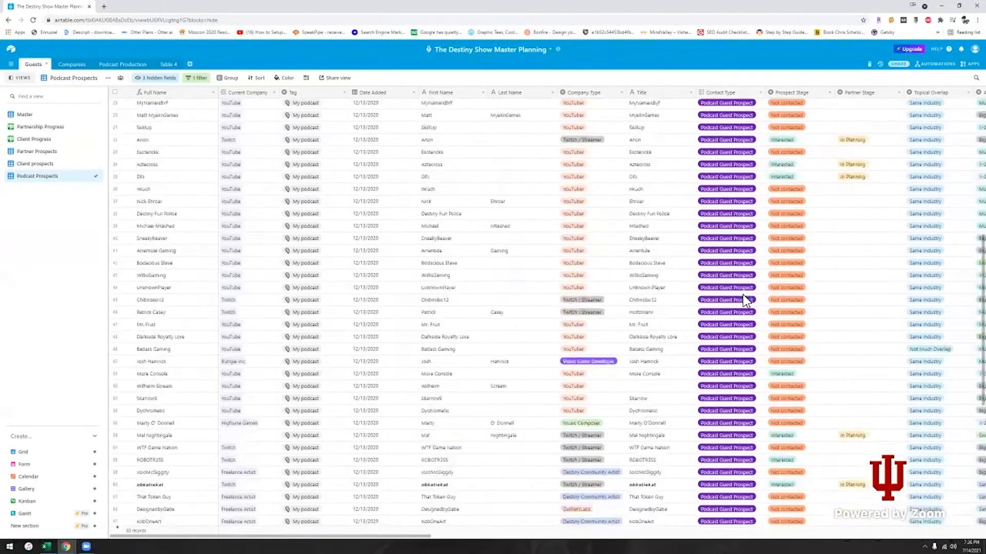
pyautogui.scroll(8, 785, 287)
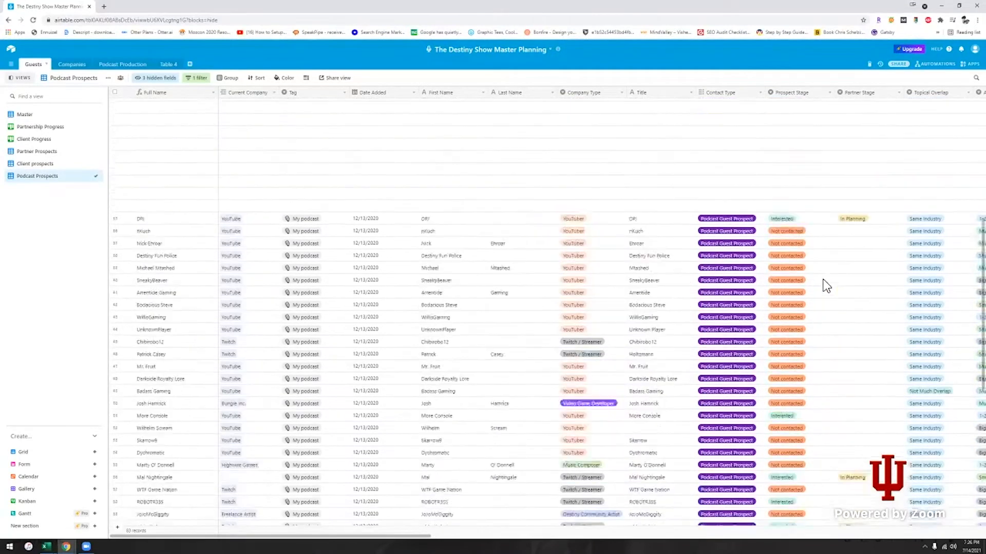
pyautogui.scroll(5, 810, 231)
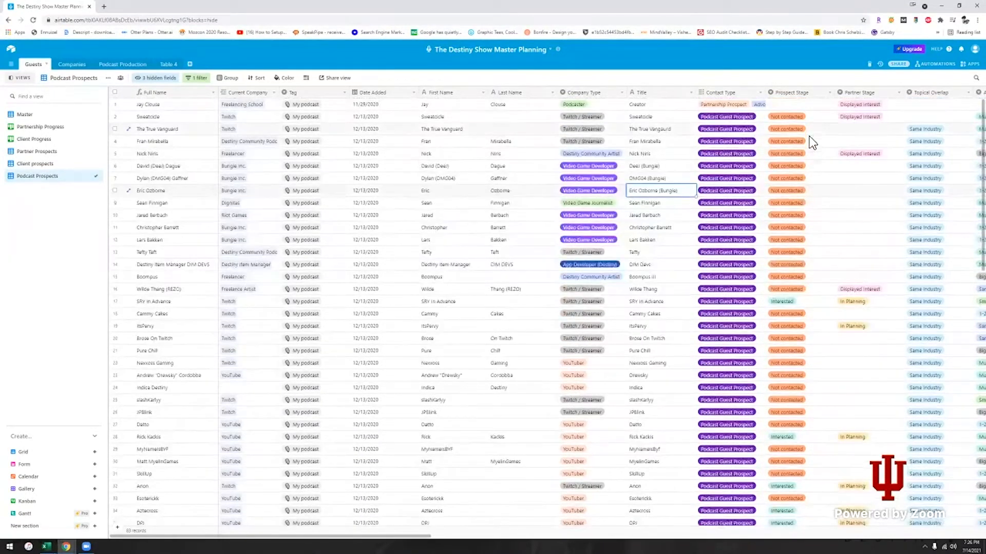
# Examine the Prospect Stage options available for the second record
pyautogui.click(818, 121)
pyautogui.click(828, 118)
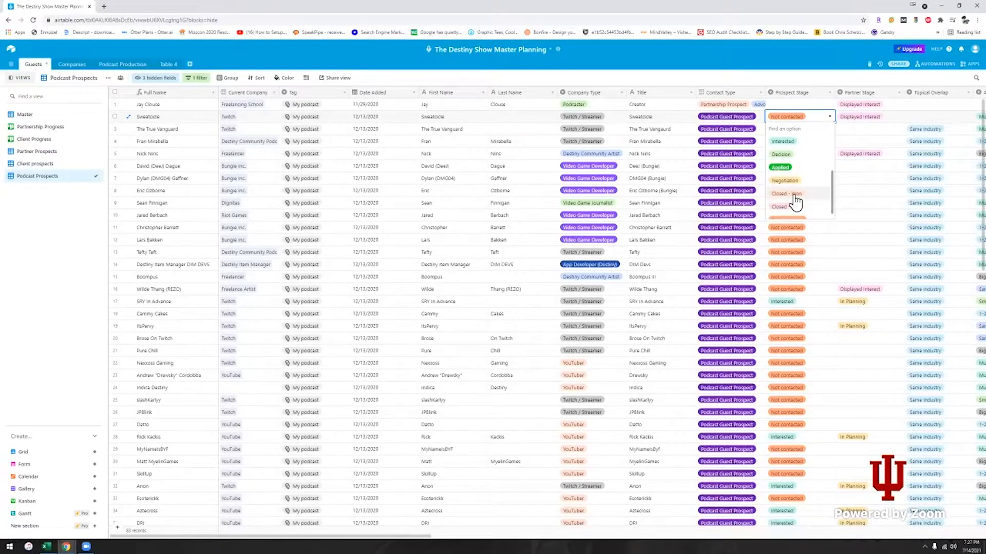
pyautogui.click(858, 191)
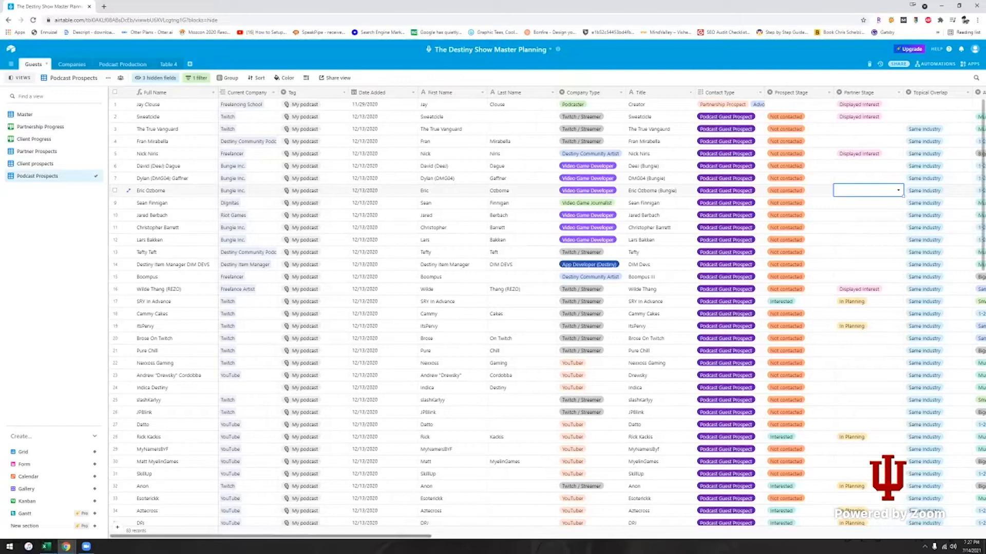
# Review the prospects' relationship columns, from Topical Overlap and Audience Size through Win for You and Source
pyautogui.hscroll(5, 493, 534)
pyautogui.hscroll(3, 581, 523)
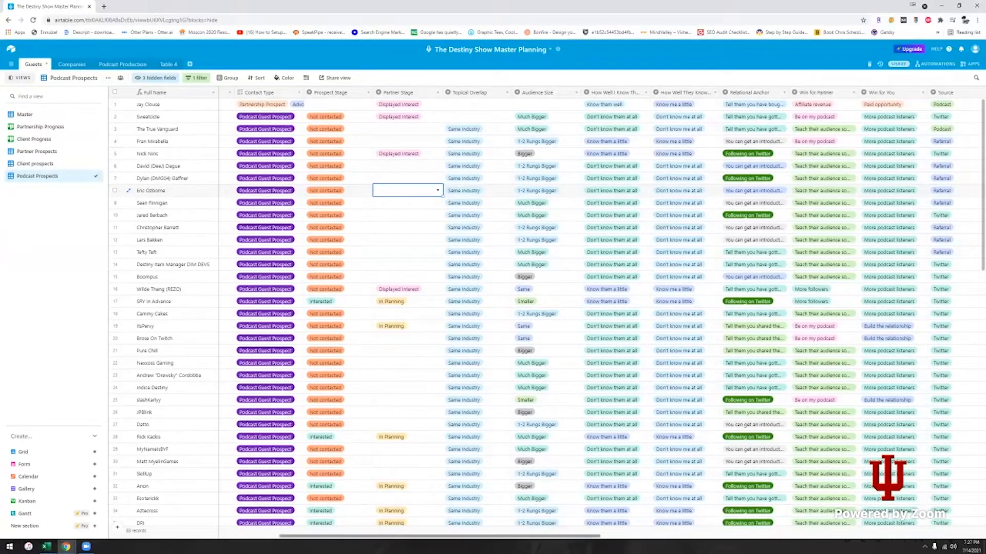
pyautogui.hscroll(-3, 591, 313)
pyautogui.hscroll(-3, 590, 314)
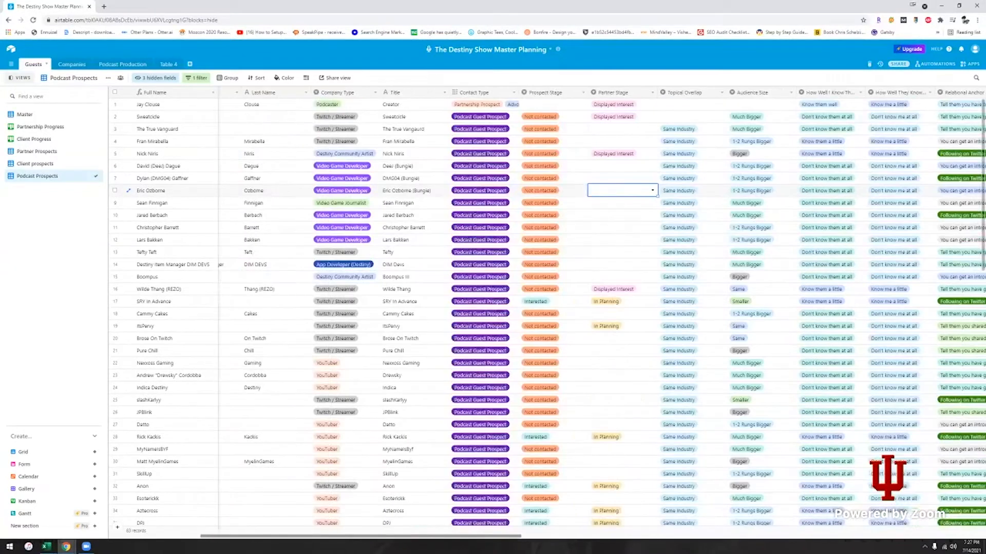
pyautogui.hscroll(-2, 591, 313)
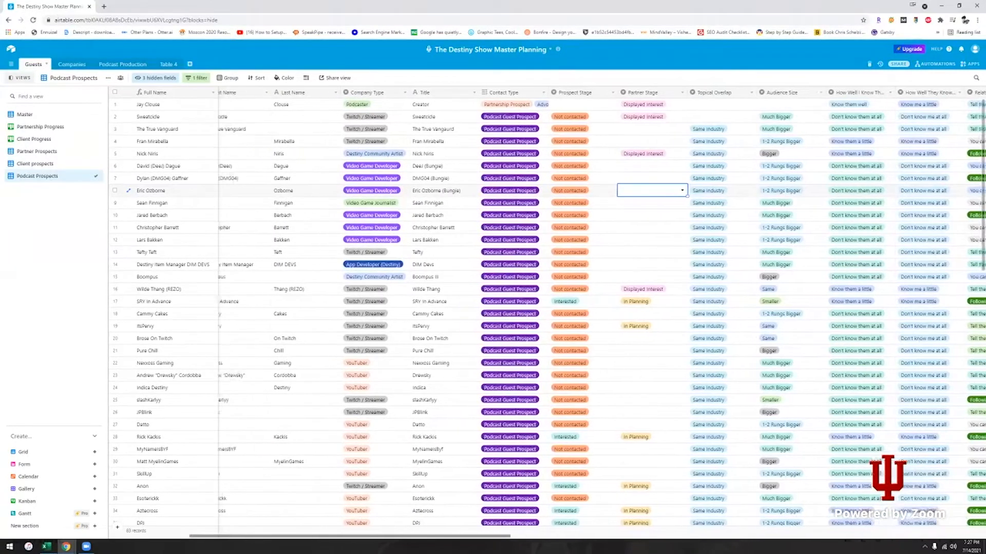
pyautogui.hscroll(-3, 590, 314)
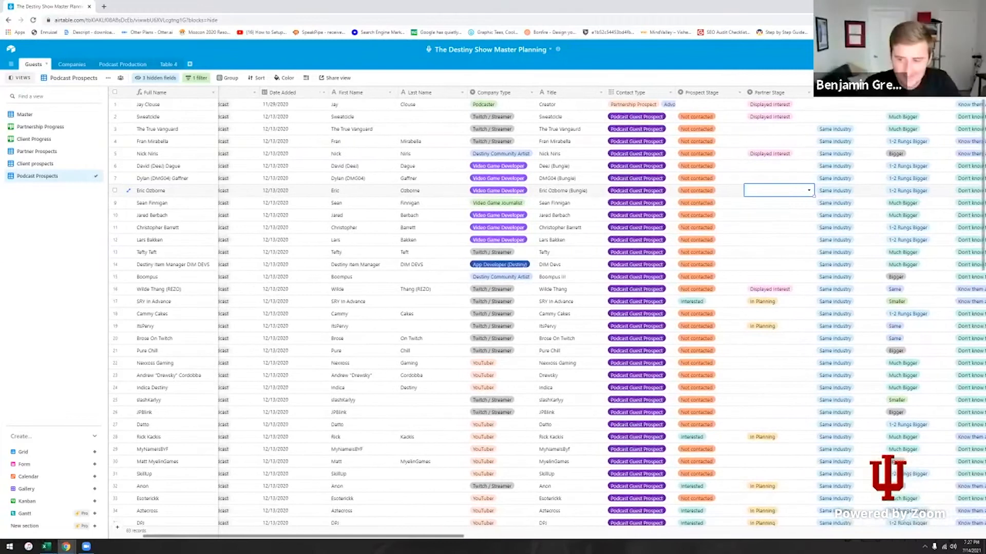
pyautogui.hscroll(-3, 590, 313)
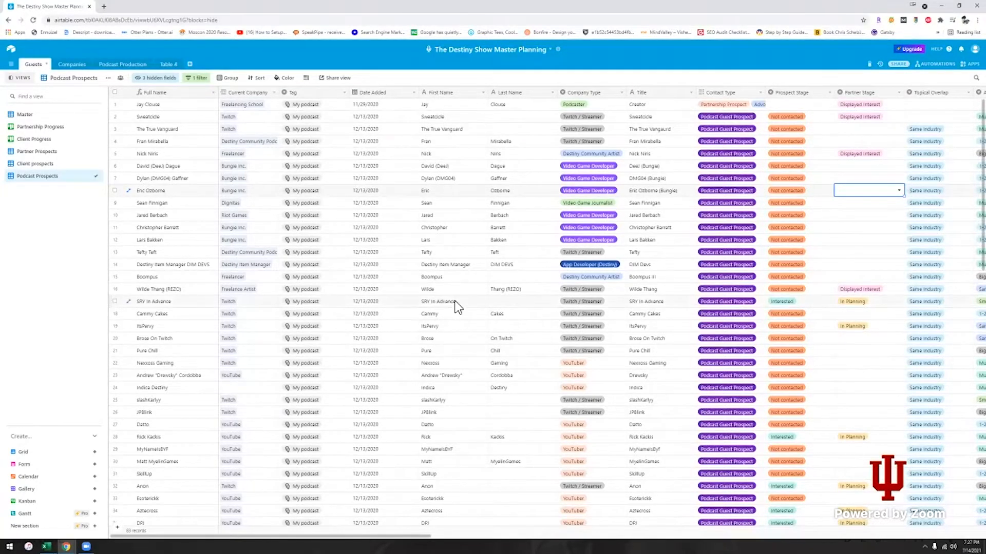
pyautogui.scroll(-2, 459, 307)
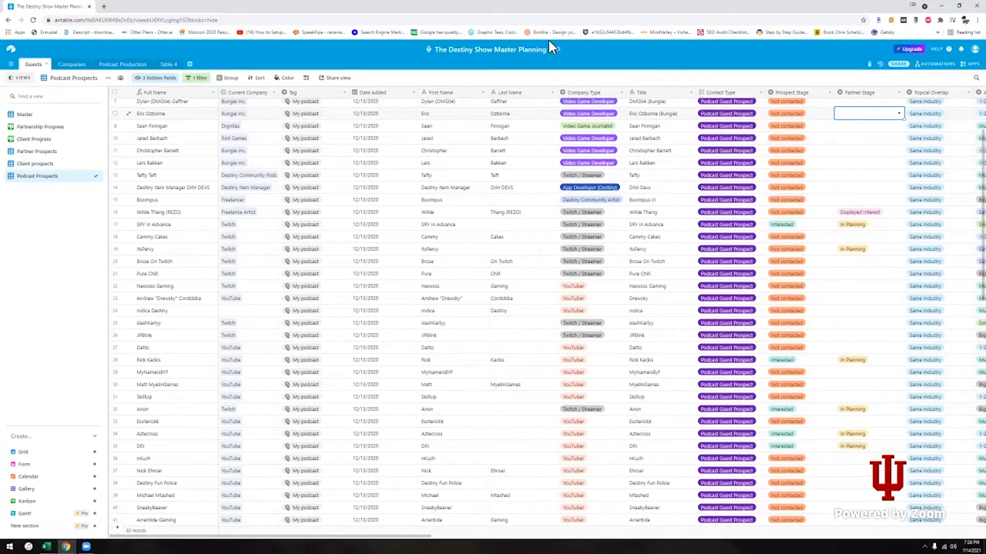
# Open the destinyshow.com website in a new browser tab
pyautogui.click(104, 6)
pyautogui.click(162, 19)
pyautogui.write('destinyshow')
pyautogui.press('Return')
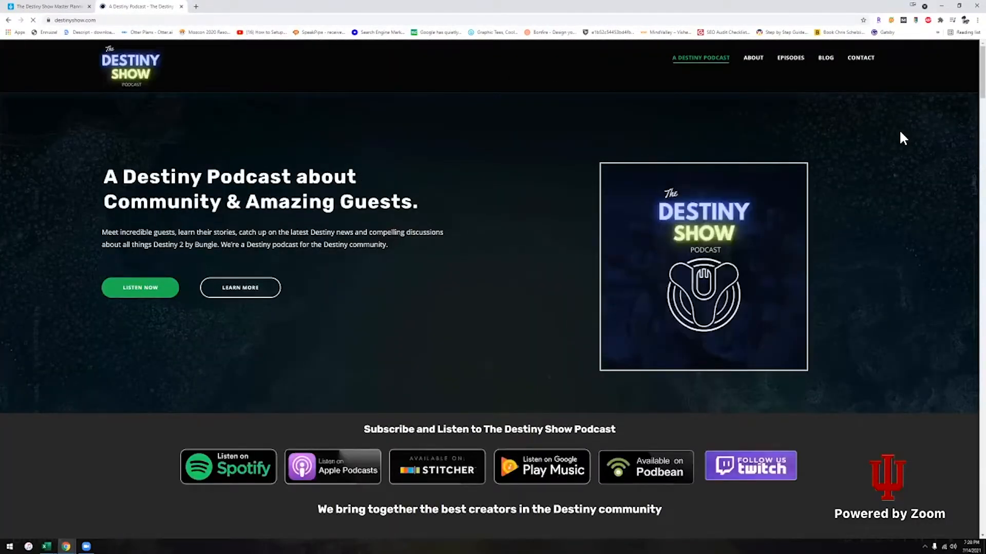
# Look through the podcast homepage's creators, episodes and hosts, and return to the Airtable guest base
pyautogui.scroll(-3, 900, 132)
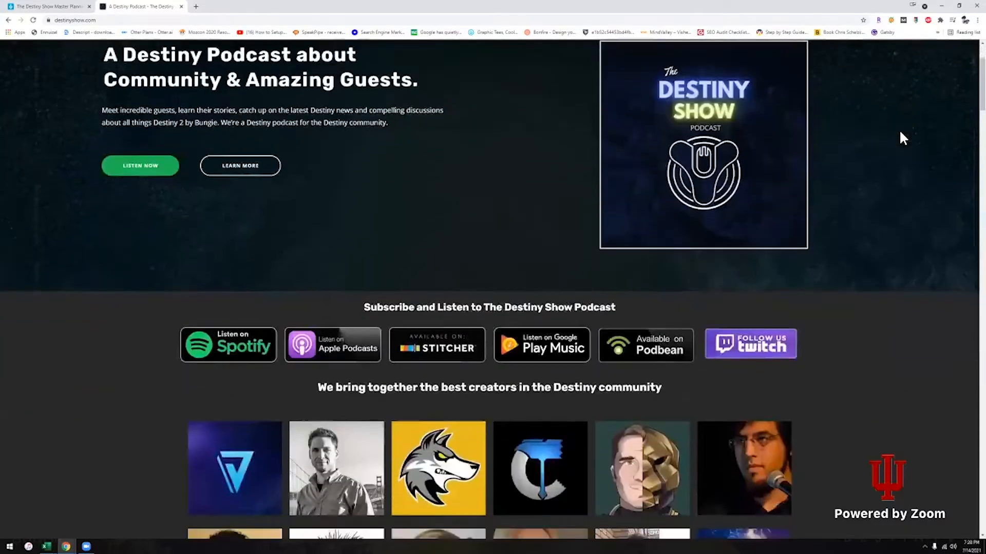
pyautogui.scroll(-10, 901, 139)
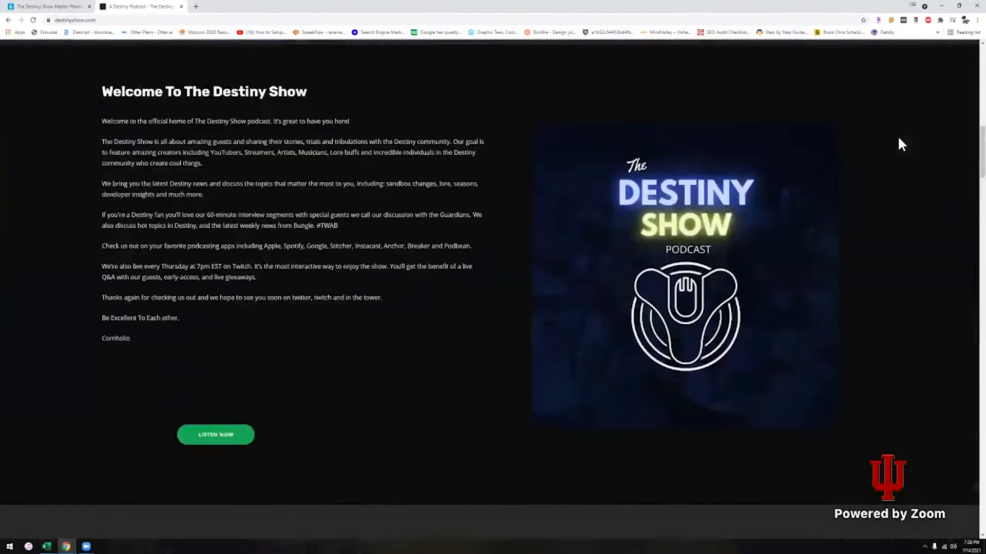
pyautogui.scroll(-15, 900, 149)
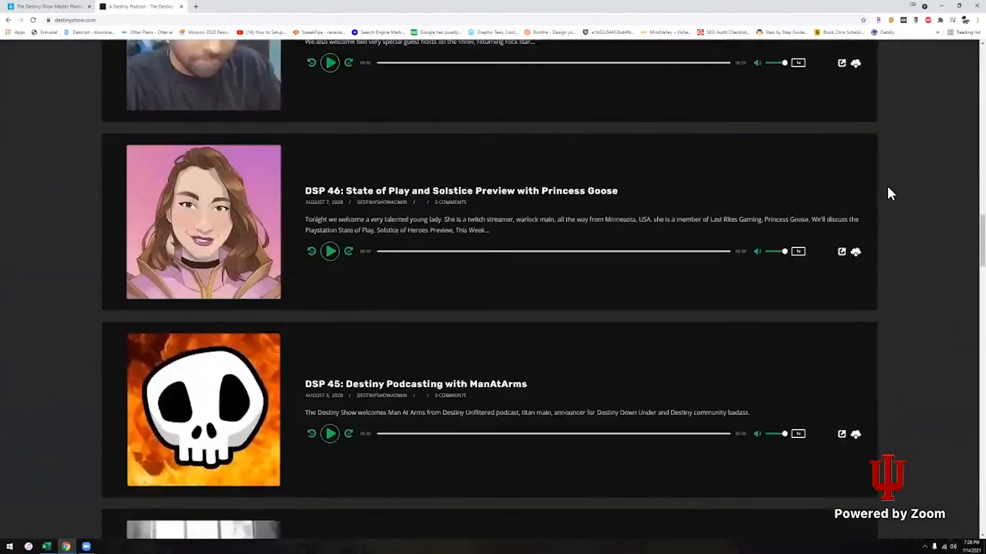
pyautogui.scroll(-15, 889, 194)
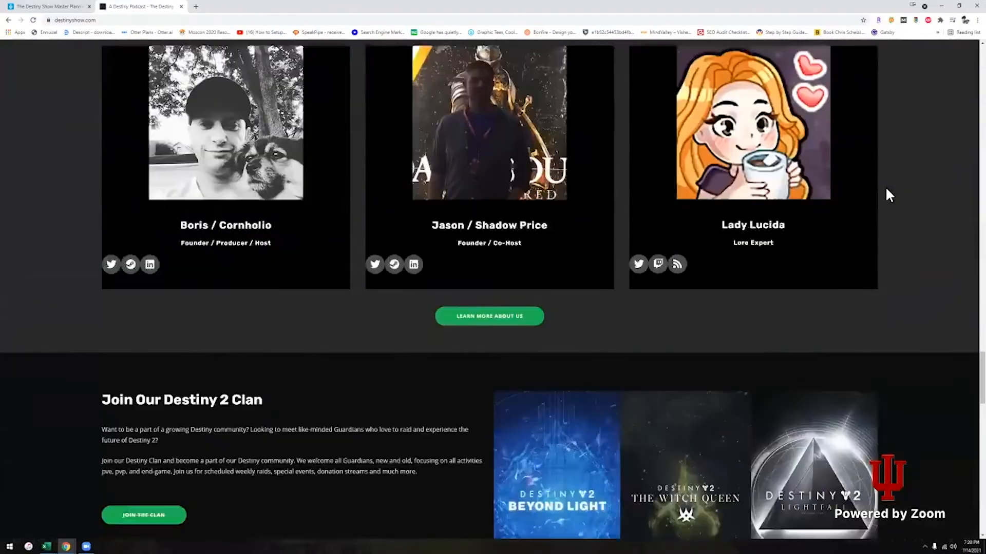
pyautogui.scroll(15, 890, 195)
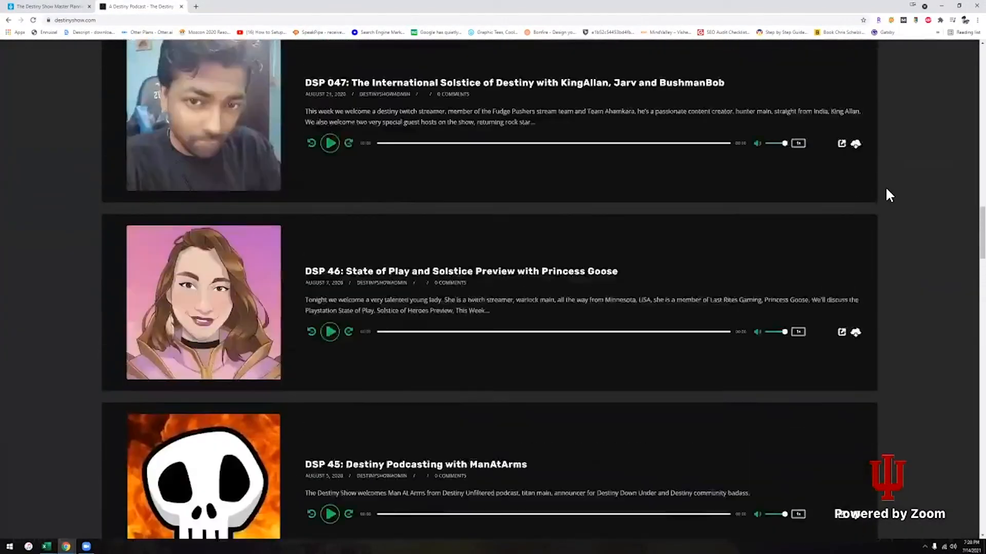
pyautogui.scroll(11, 887, 191)
pyautogui.scroll(6, 857, 177)
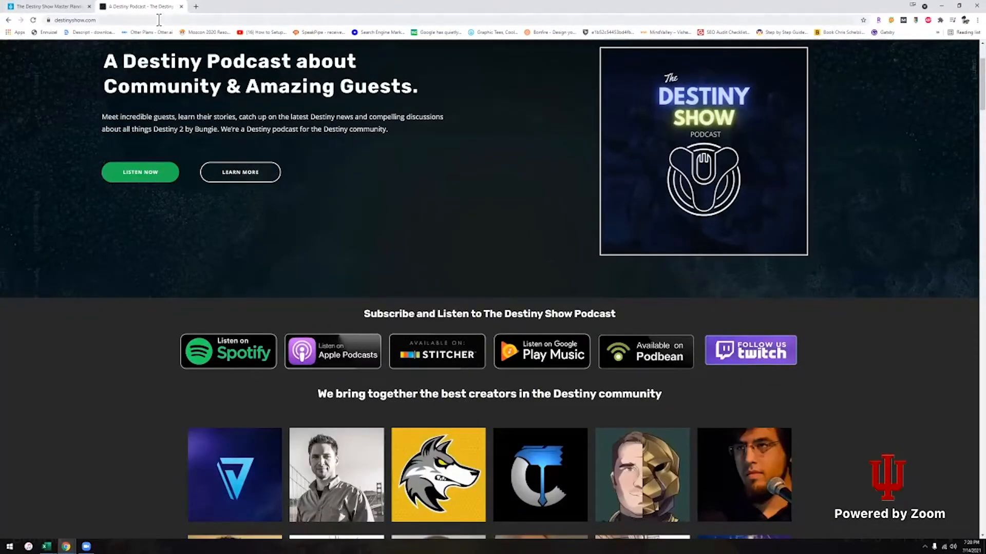
pyautogui.click(69, 7)
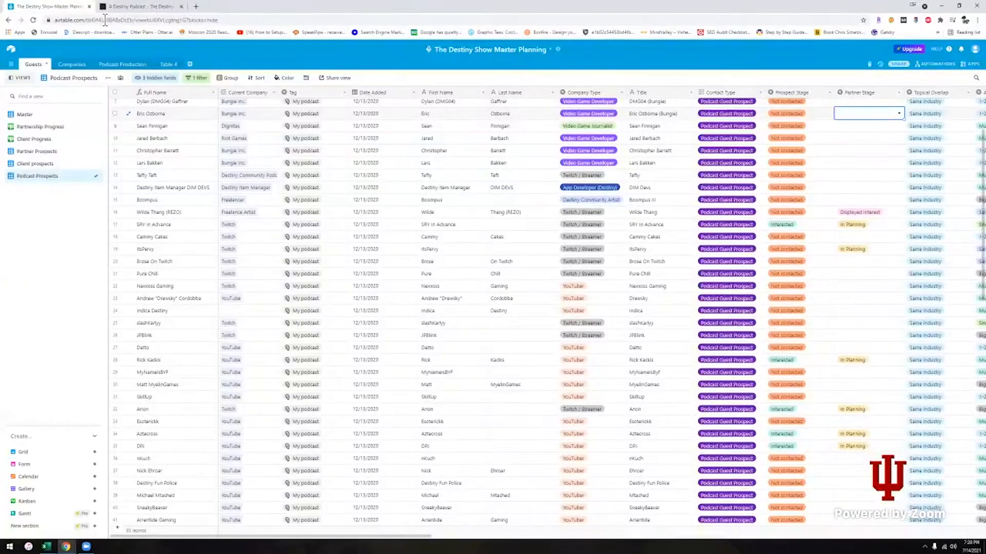
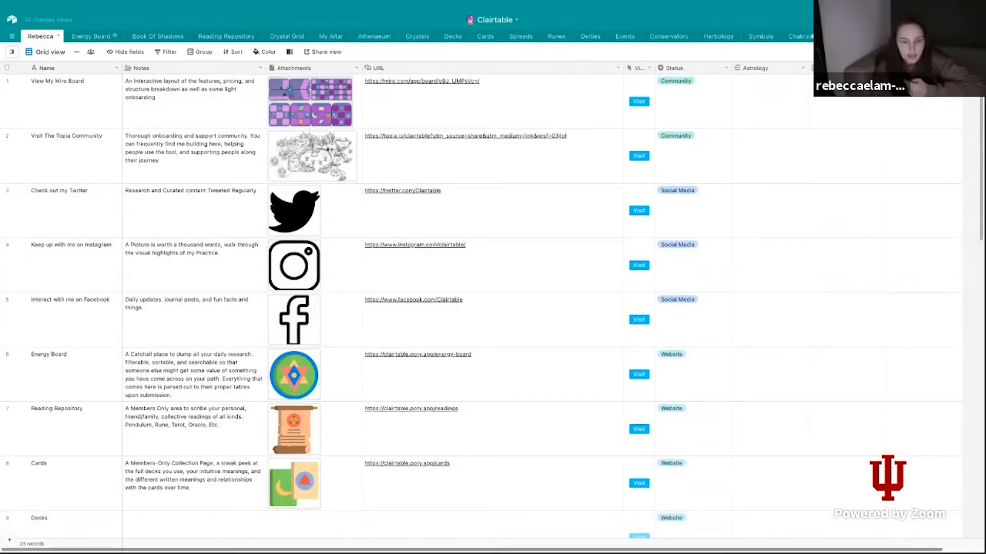
pyautogui.hscroll(2, 938, 252)
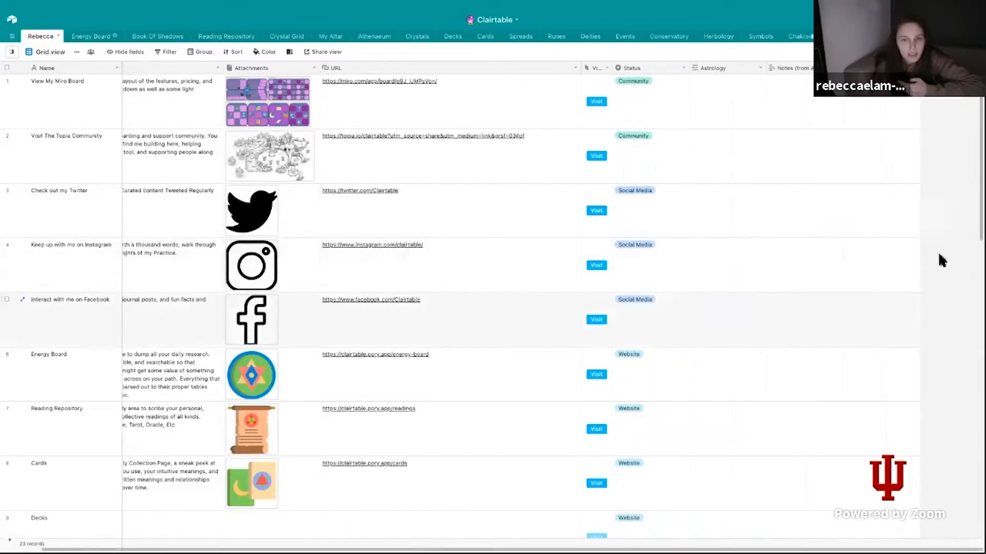
pyautogui.hscroll(-2, 200, 88)
pyautogui.hscroll(2, 591, 70)
pyautogui.hscroll(-2, 409, 60)
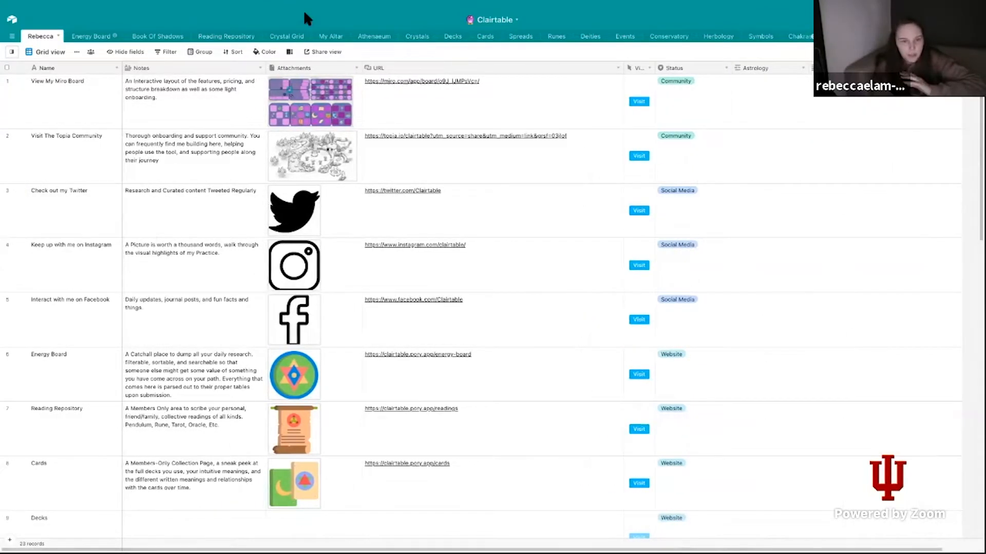
# Look through the Reading Repository table in the Clairtable base, from dates, deities and spreads to cards and artwork
pyautogui.click(220, 36)
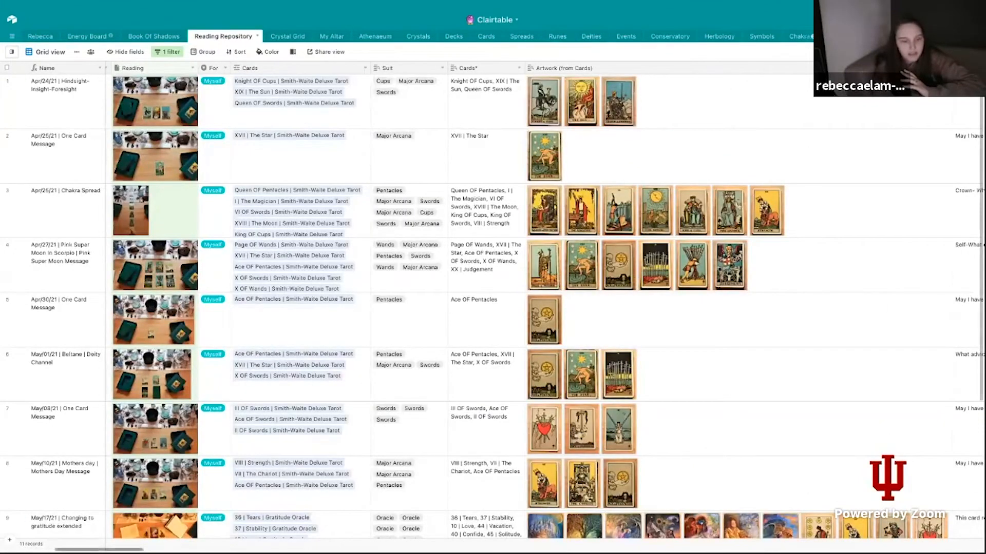
pyautogui.hscroll(1, 493, 308)
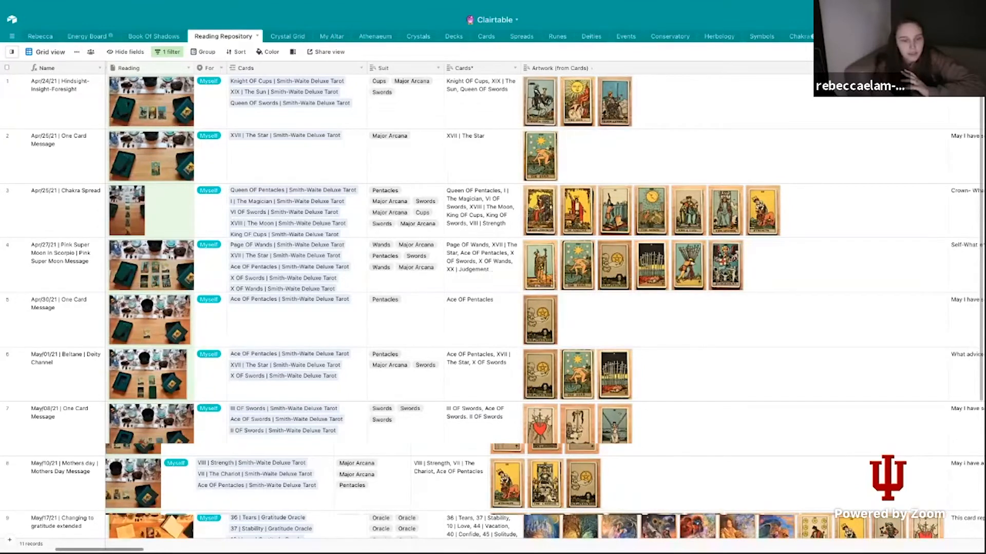
pyautogui.hscroll(10, 493, 308)
pyautogui.hscroll(-10, 493, 308)
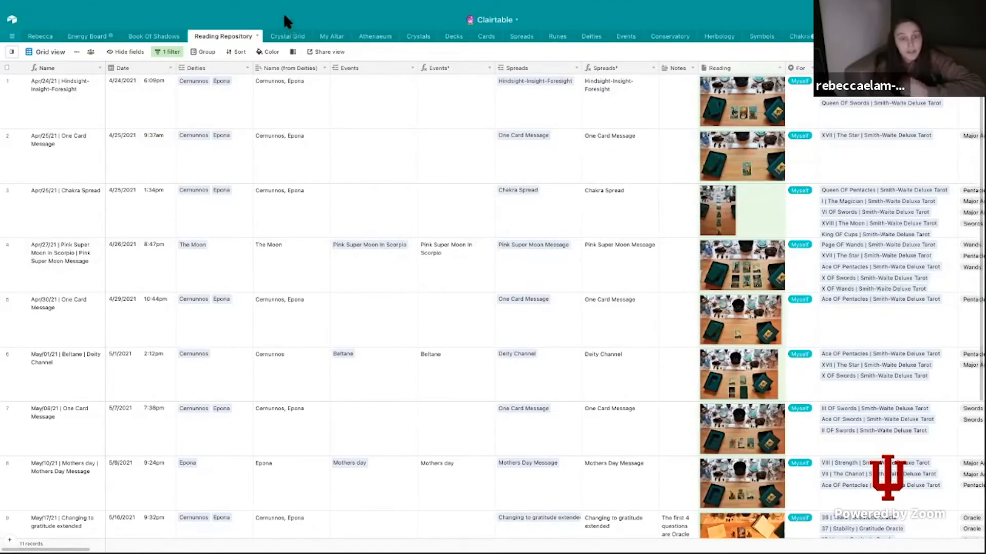
pyautogui.moveTo(209, 8)
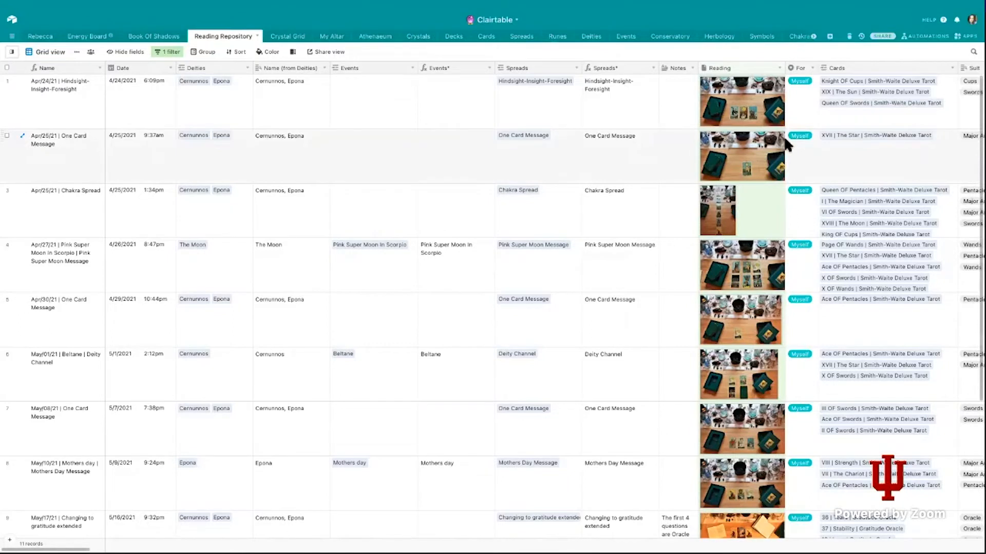
# Switch to the Clairtable site in the Pory editor, look over the Rebecca page, and open the Decks page
pyautogui.moveTo(663, 21)
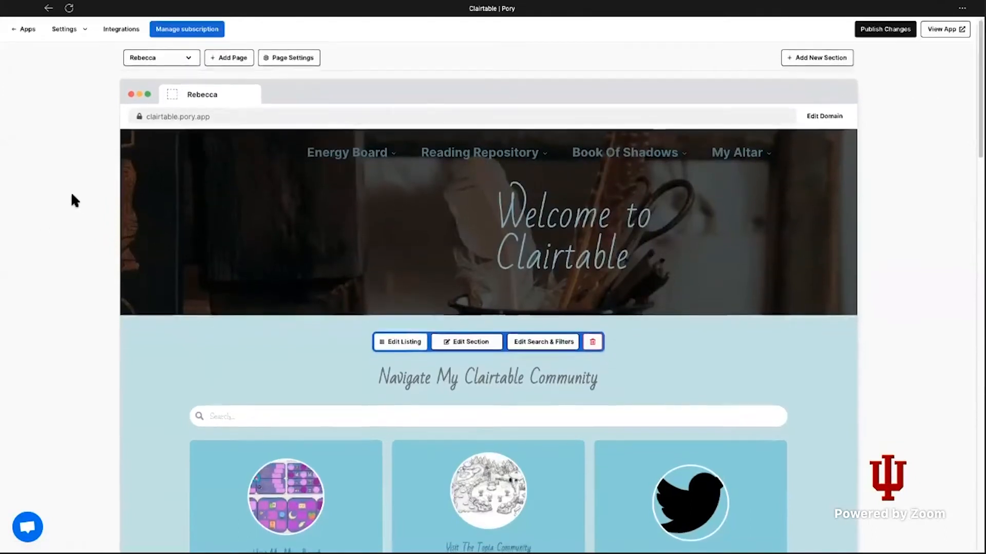
pyautogui.scroll(-4, 71, 192)
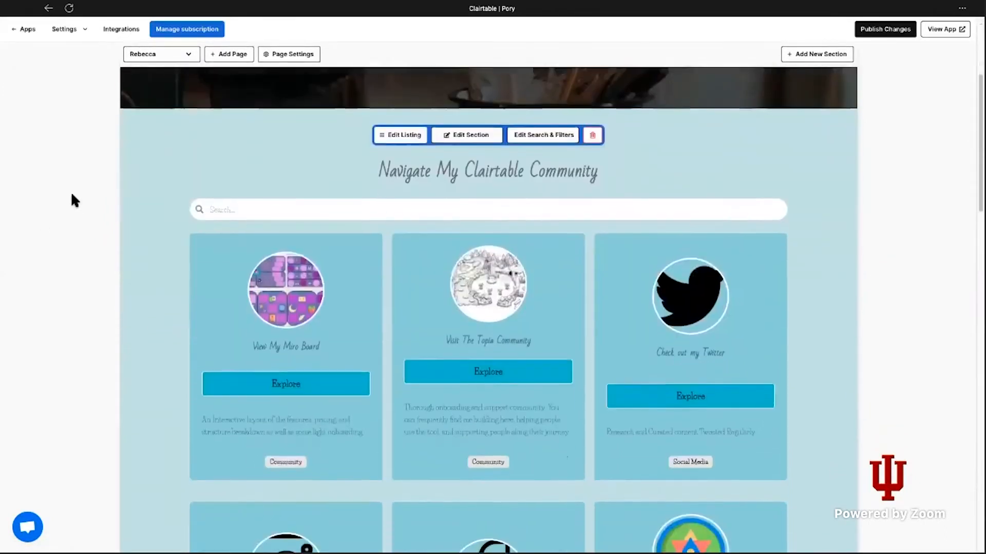
pyautogui.scroll(4, 71, 192)
pyautogui.click(184, 68)
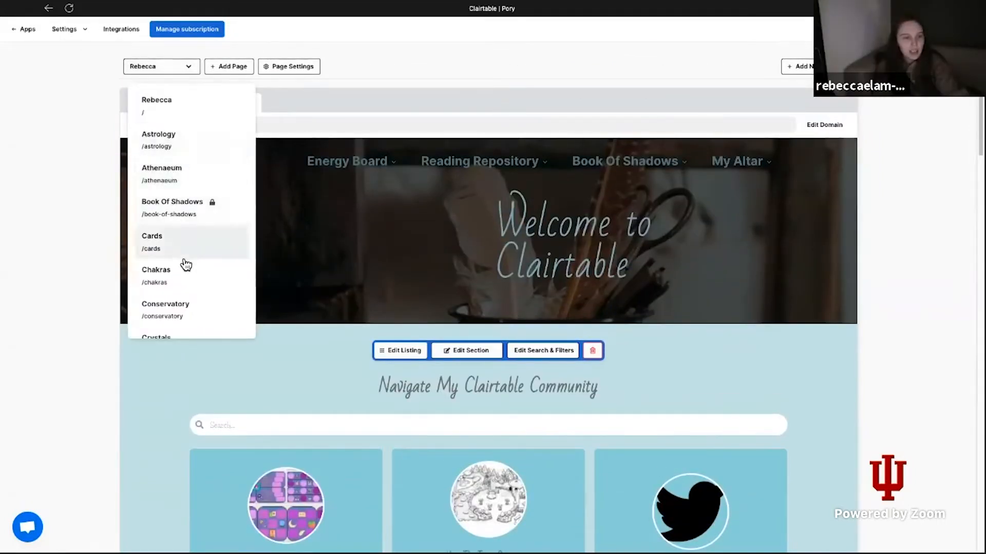
pyautogui.scroll(-1, 184, 272)
pyautogui.scroll(-3, 181, 295)
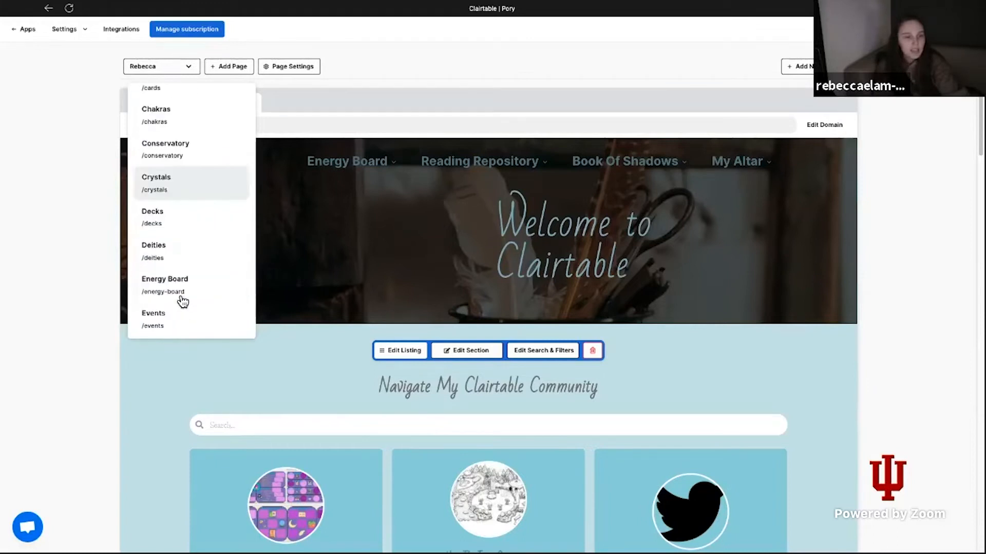
pyautogui.click(188, 231)
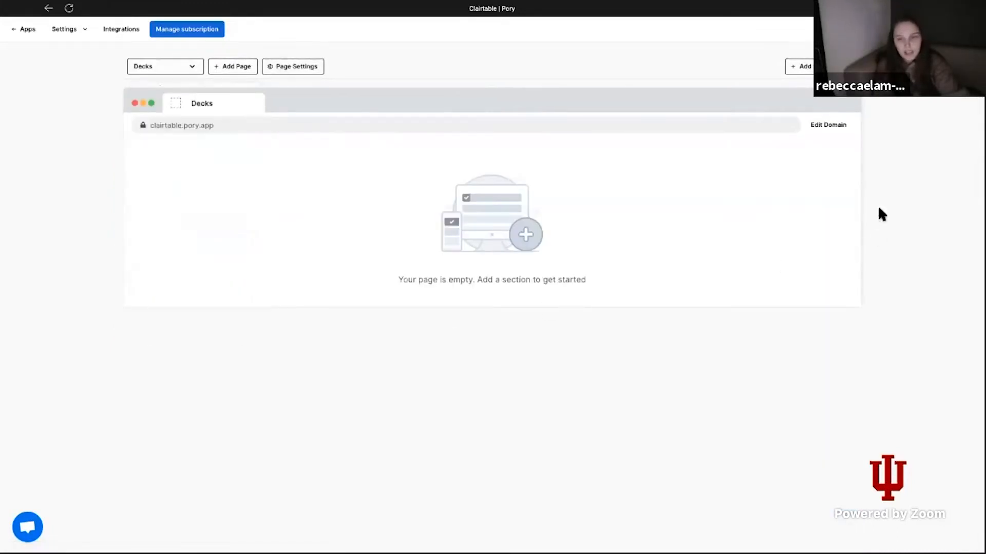
# Add an Airtable list section to the empty Decks page, using the card template with the salad photo
pyautogui.click(800, 67)
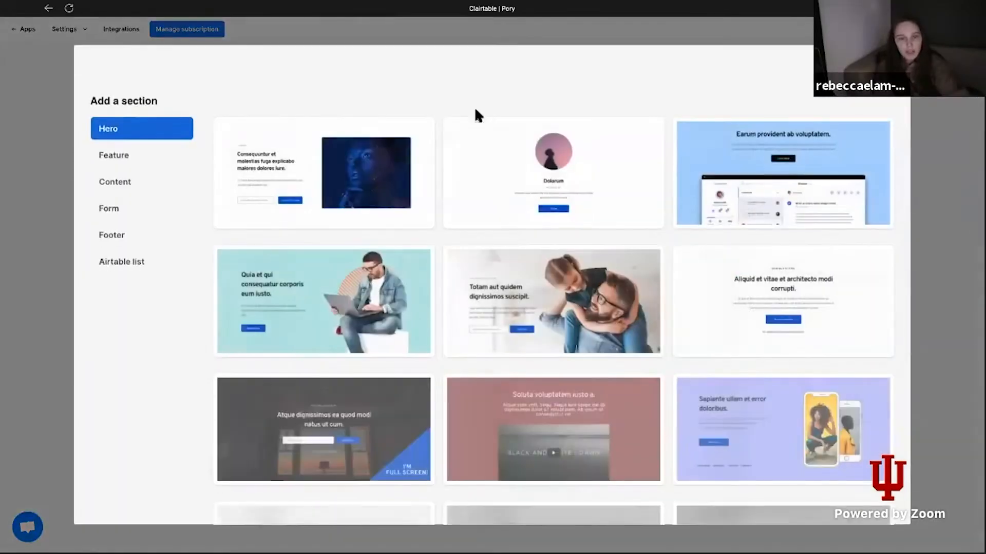
pyautogui.click(109, 271)
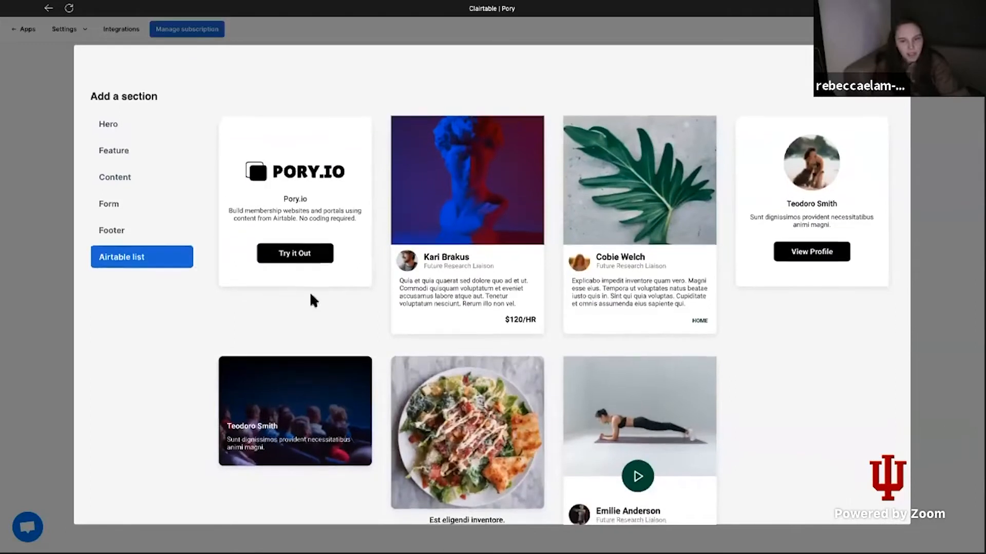
pyautogui.scroll(-1, 328, 292)
pyautogui.scroll(-3, 425, 300)
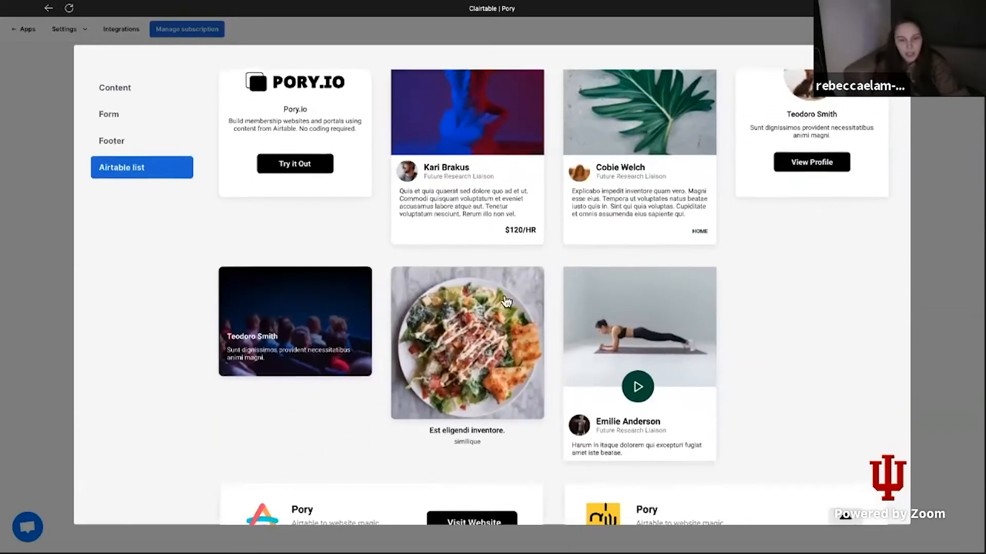
pyautogui.scroll(-1, 698, 314)
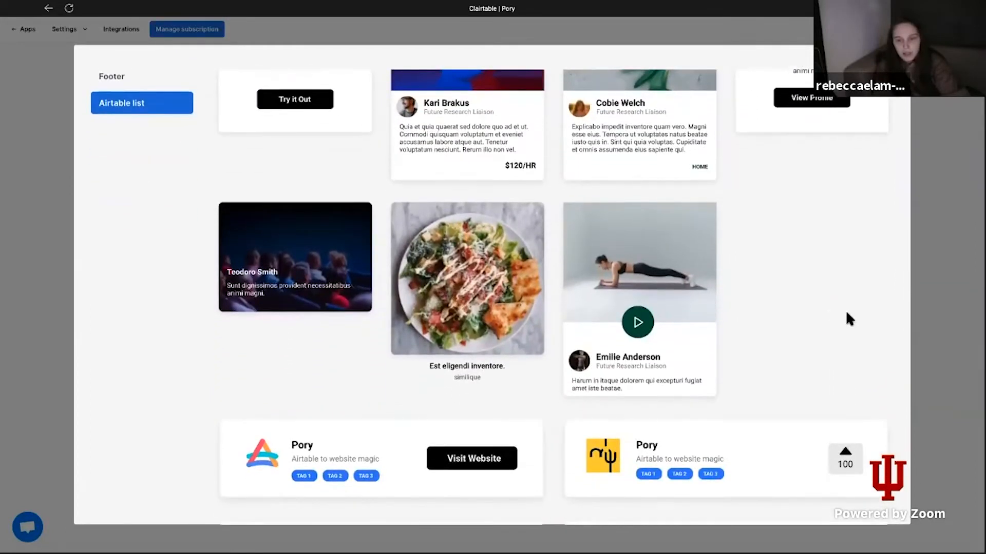
pyautogui.scroll(1, 413, 324)
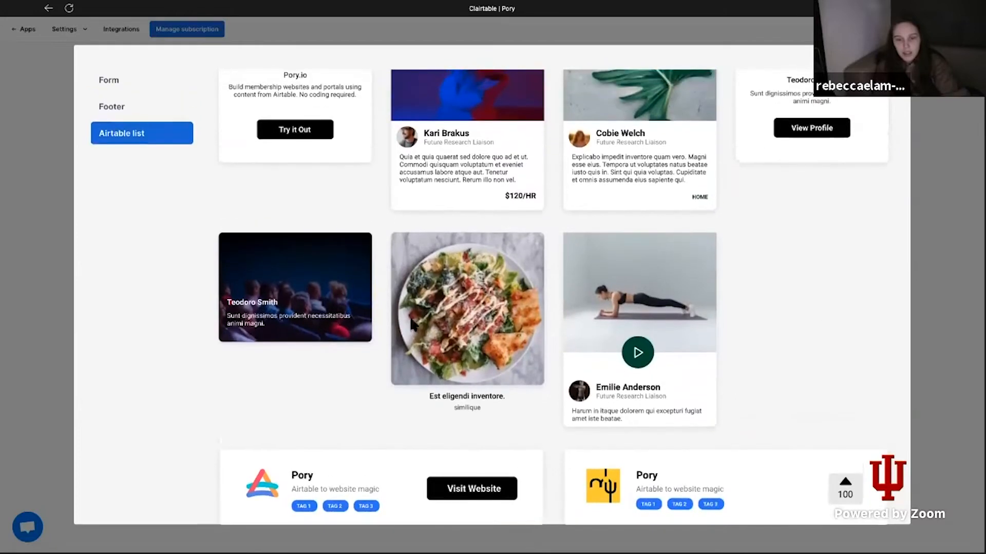
pyautogui.click(491, 309)
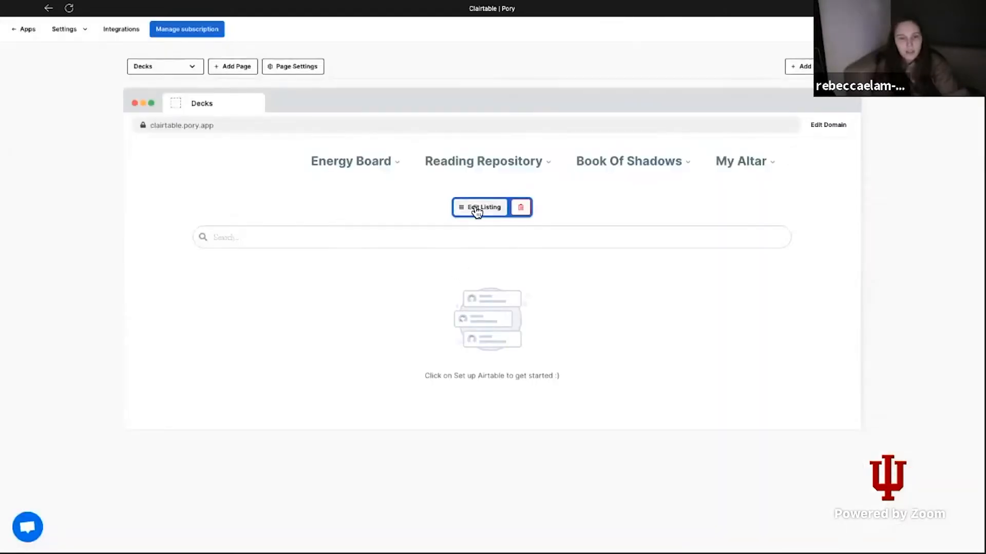
# Open the new listing's Airtable setup and select Clairtable as its base
pyautogui.click(476, 209)
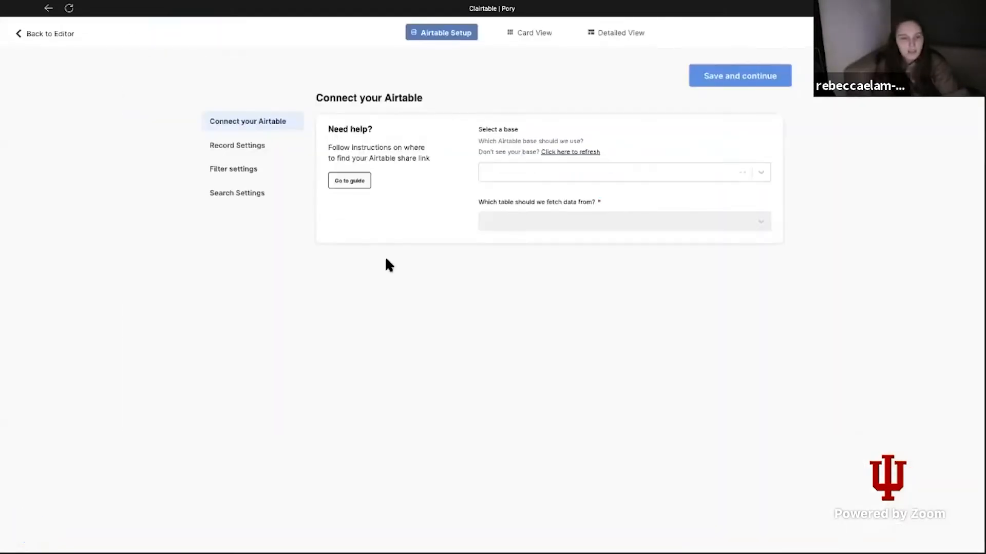
pyautogui.click(571, 173)
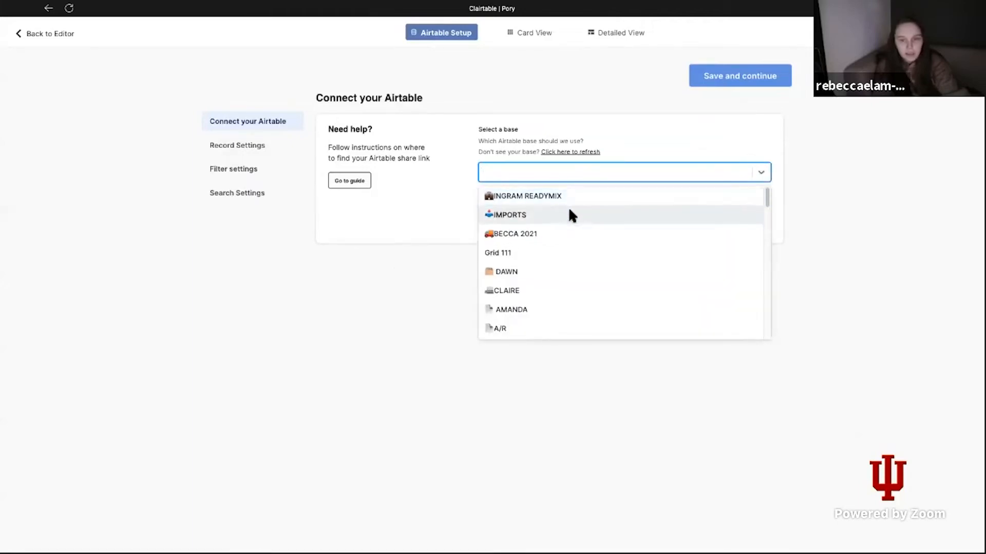
pyautogui.scroll(-1, 568, 207)
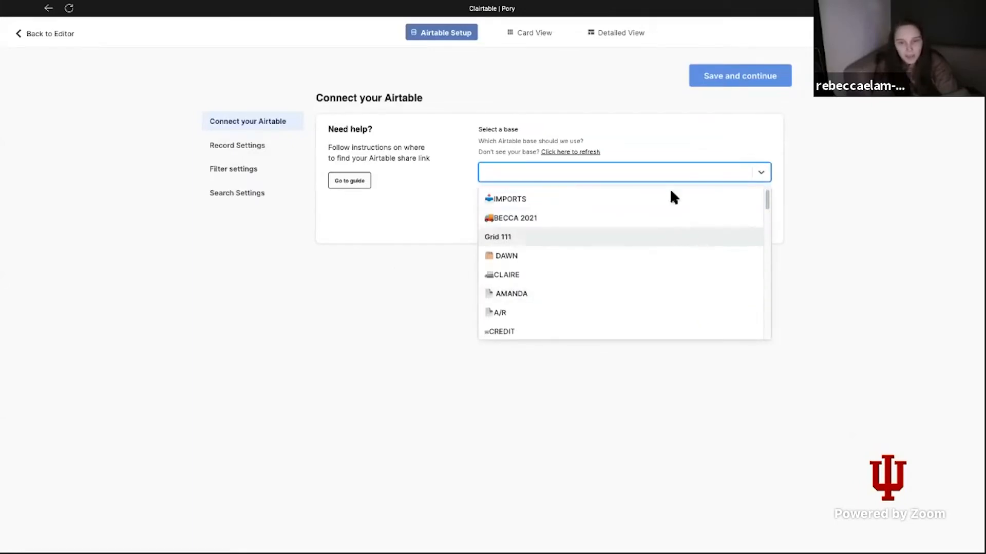
pyautogui.scroll(-5, 578, 229)
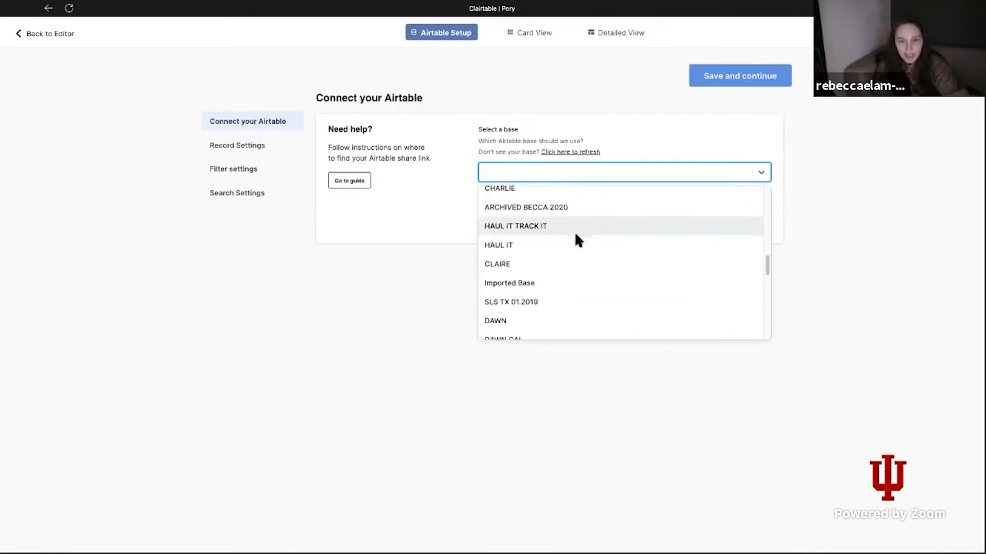
pyautogui.scroll(-1, 574, 232)
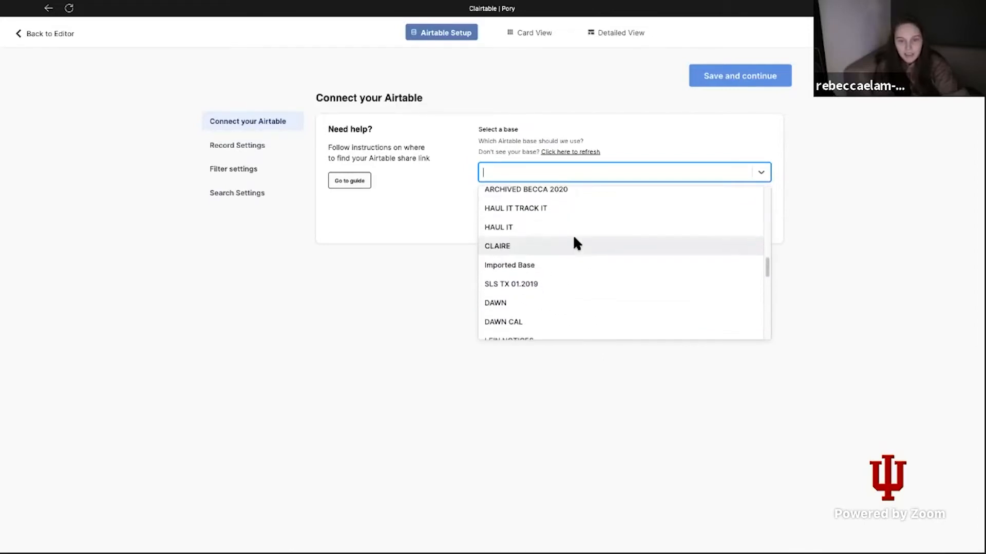
pyautogui.scroll(-1, 573, 235)
pyautogui.click(570, 237)
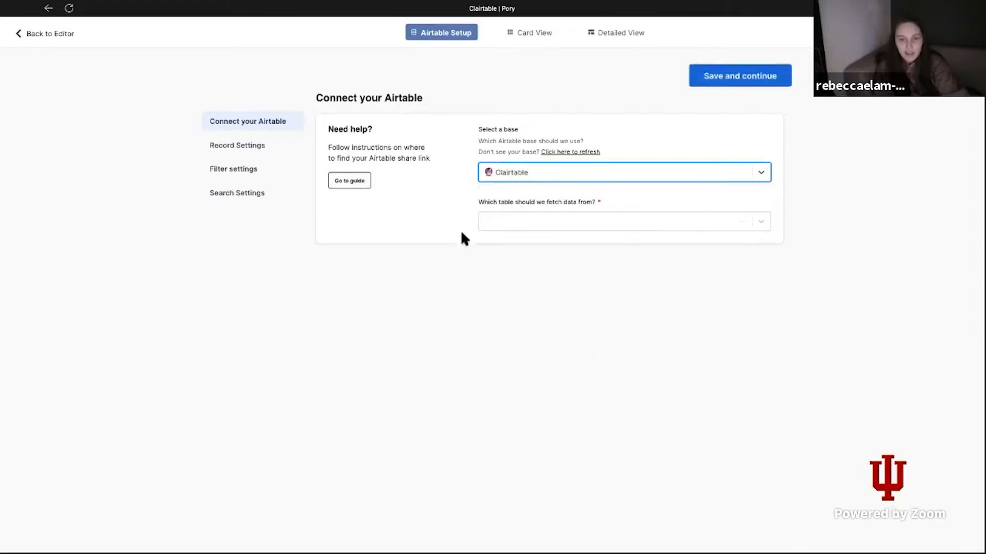
# Set the listing to fetch data from the Decks table, save the setup, and return to the page editor
pyautogui.click(526, 220)
pyautogui.scroll(-5, 541, 283)
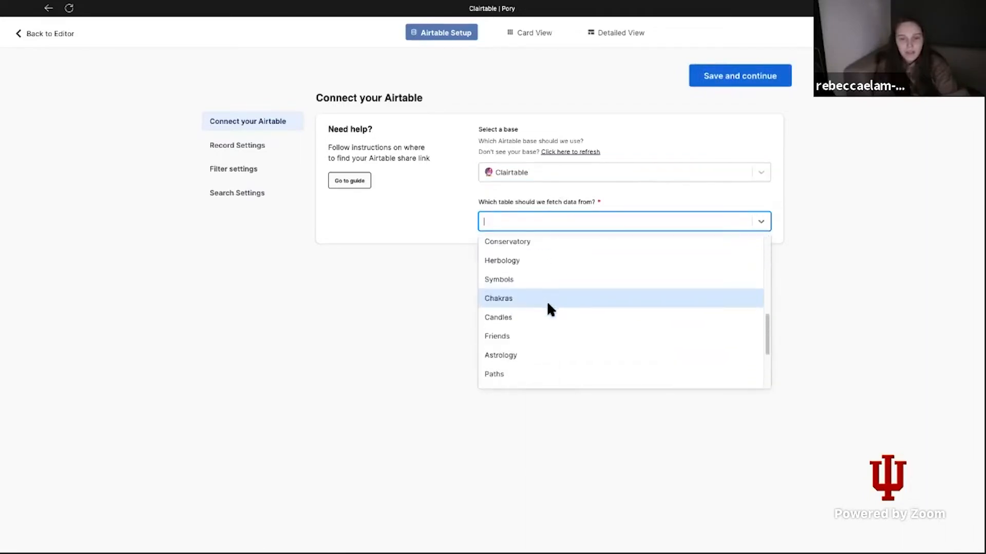
pyautogui.scroll(3, 546, 301)
pyautogui.scroll(4, 527, 285)
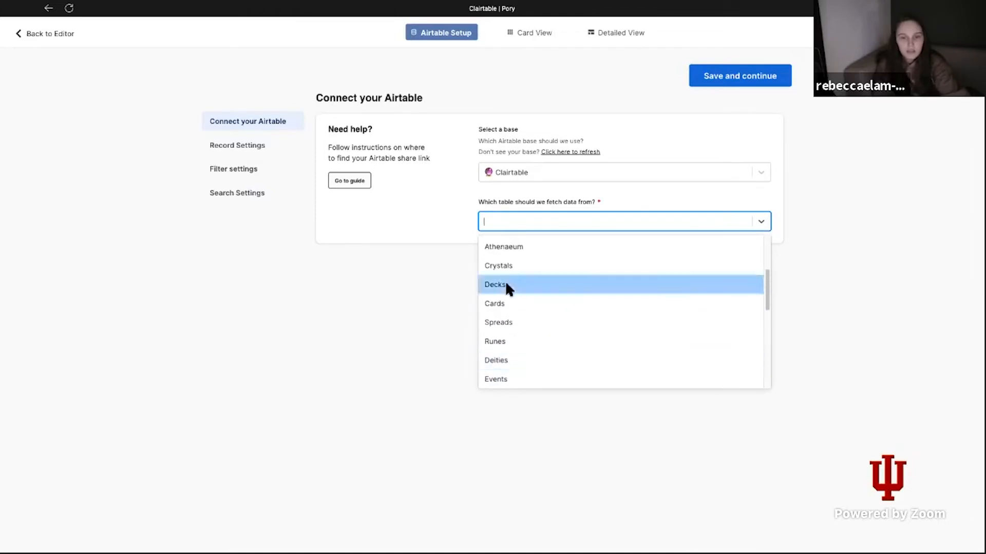
pyautogui.click(507, 285)
pyautogui.click(722, 83)
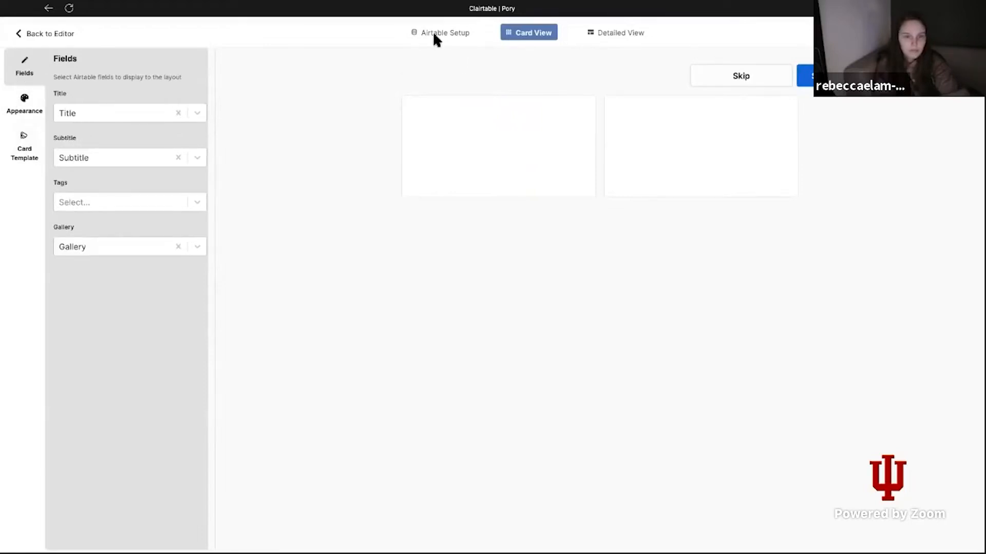
pyautogui.click(49, 33)
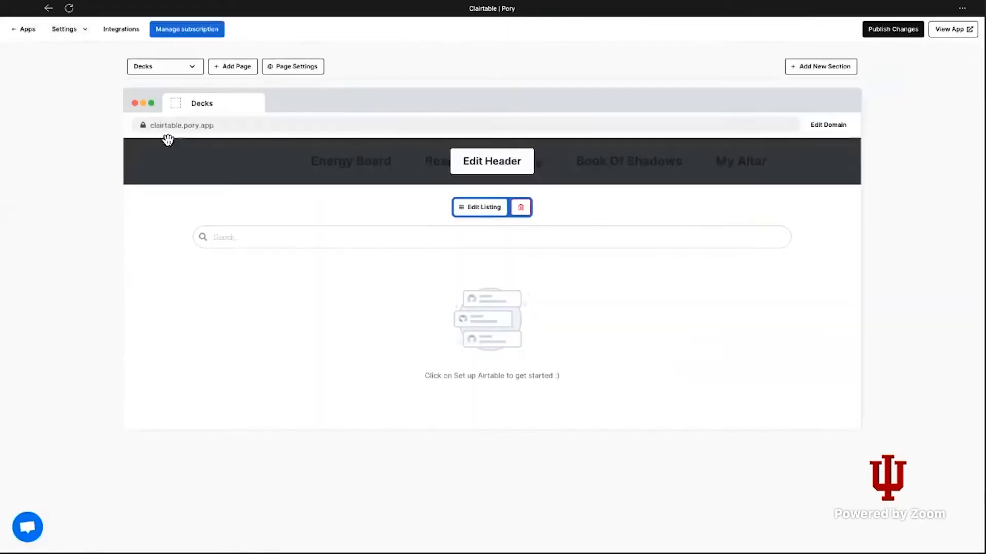
# Reopen the Decks listing's setup and review its record settings and filter settings
pyautogui.click(470, 209)
pyautogui.click(230, 148)
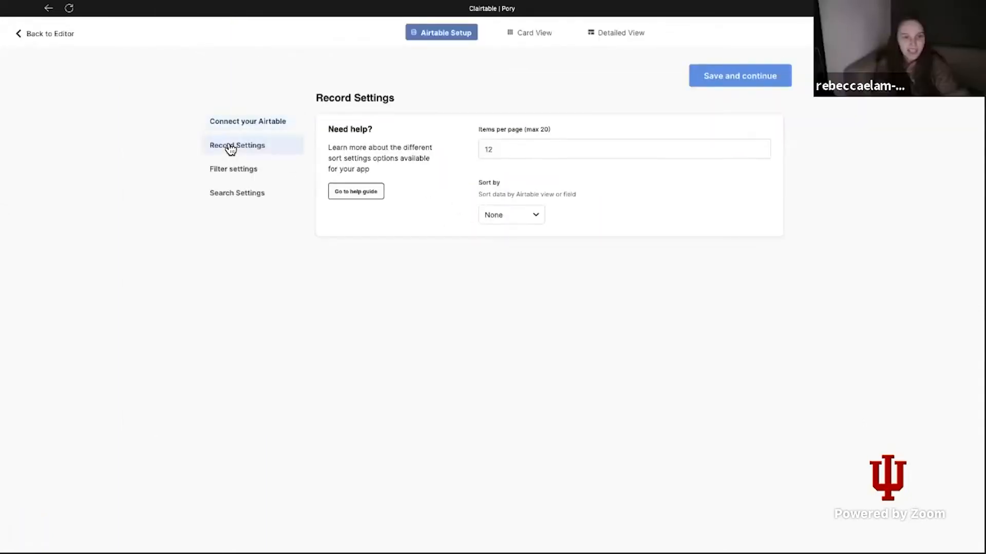
pyautogui.click(232, 169)
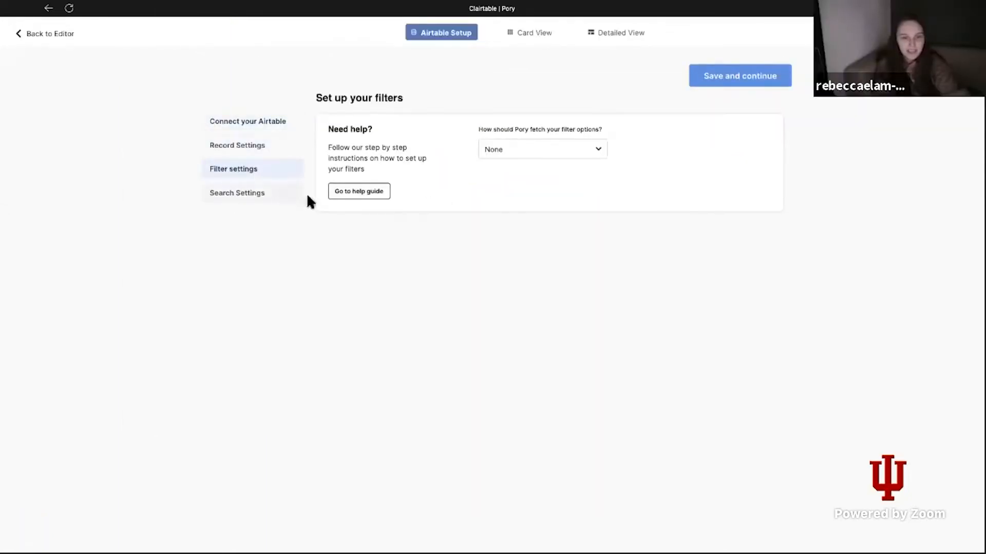
# Set the filter options to Fetch from a table, view the search settings, and try to save the setup
pyautogui.click(515, 149)
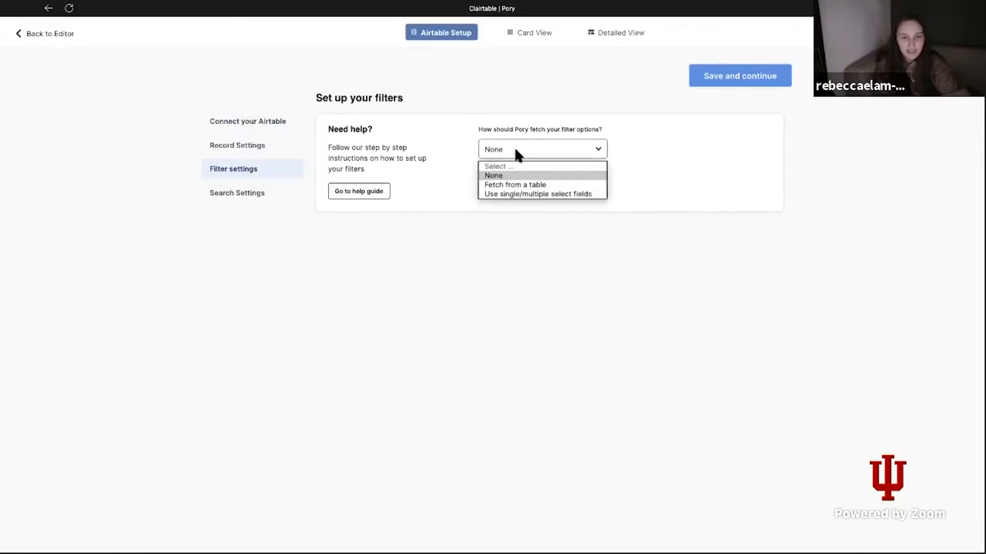
pyautogui.click(514, 185)
pyautogui.click(507, 285)
pyautogui.click(411, 270)
pyautogui.click(247, 195)
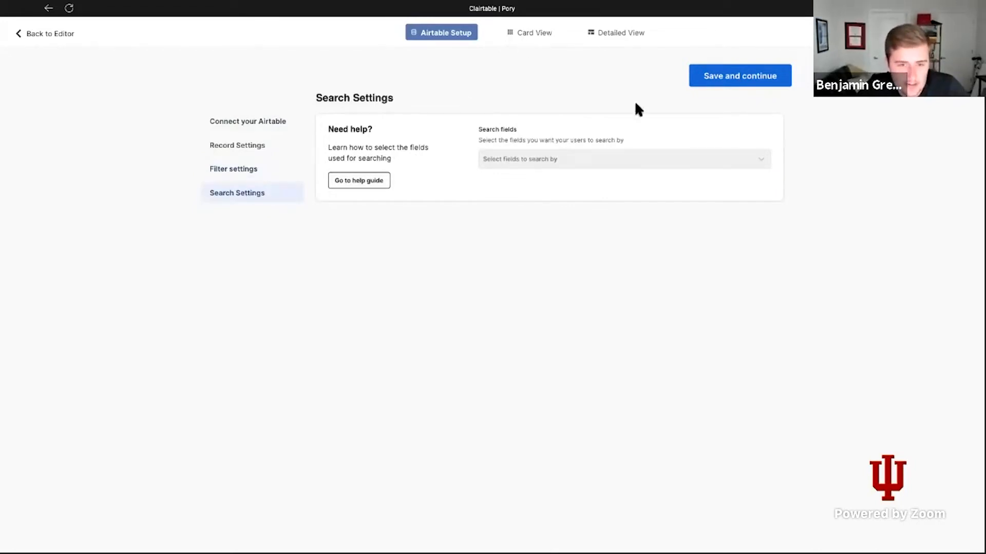
pyautogui.click(732, 83)
# Check the choices for the filter table, set the filter option source back to None, and try saving again
pyautogui.click(226, 169)
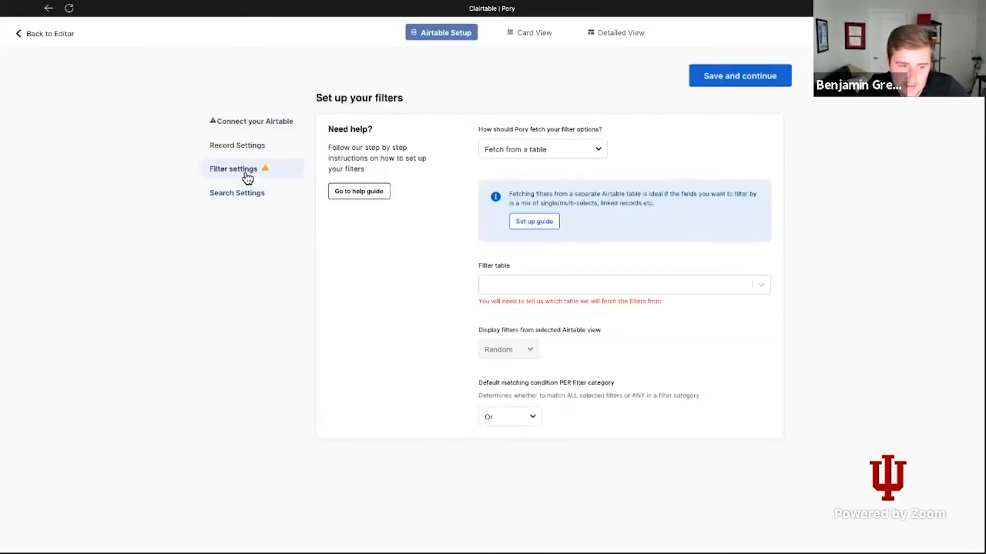
pyautogui.click(533, 286)
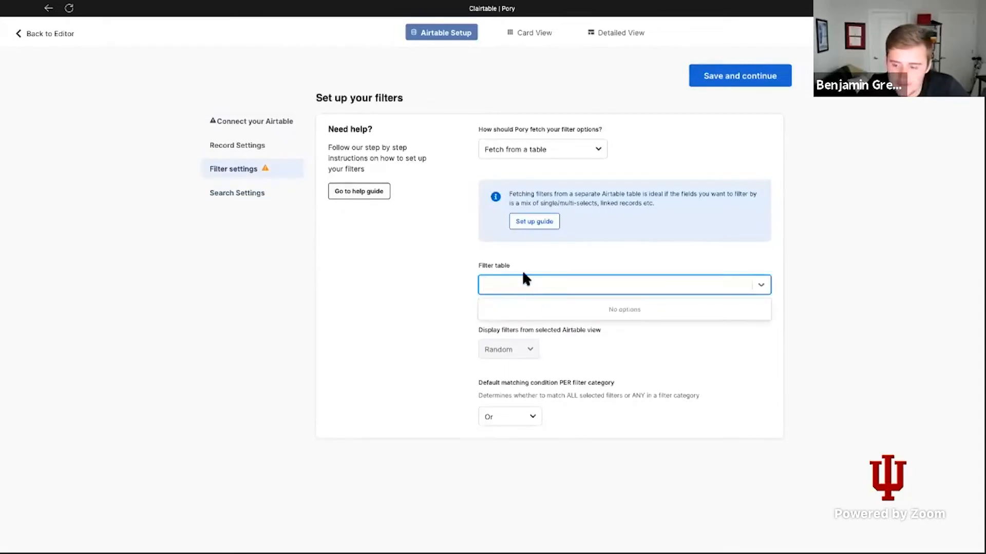
pyautogui.click(518, 255)
pyautogui.click(586, 149)
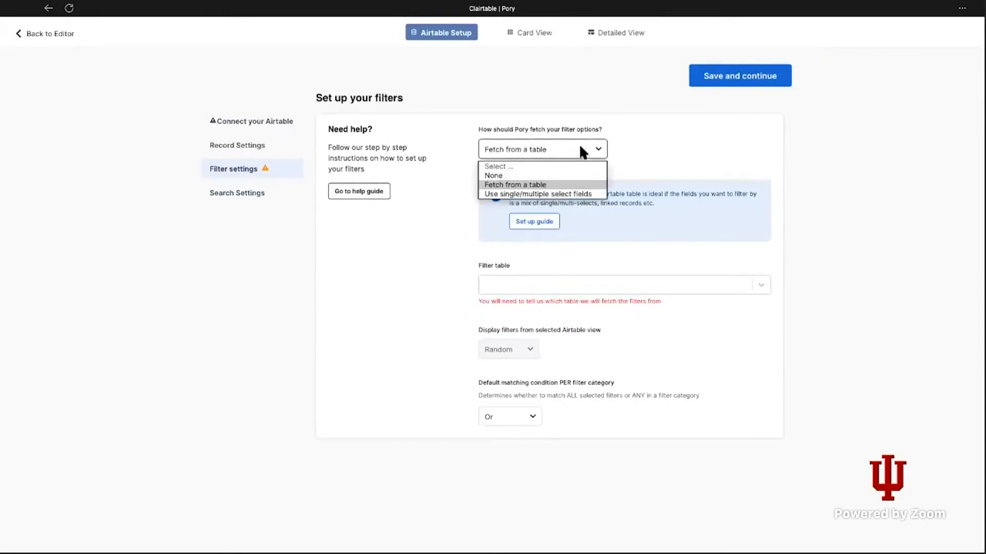
pyautogui.click(545, 166)
pyautogui.click(731, 84)
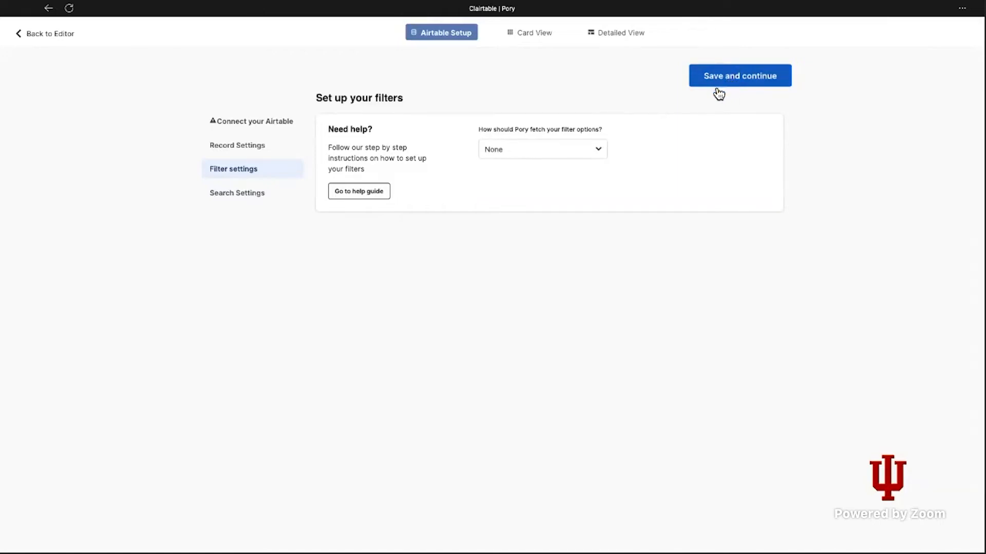
# Return to the Airtable connection settings and select the Clairtable base for the listing again
pyautogui.click(252, 123)
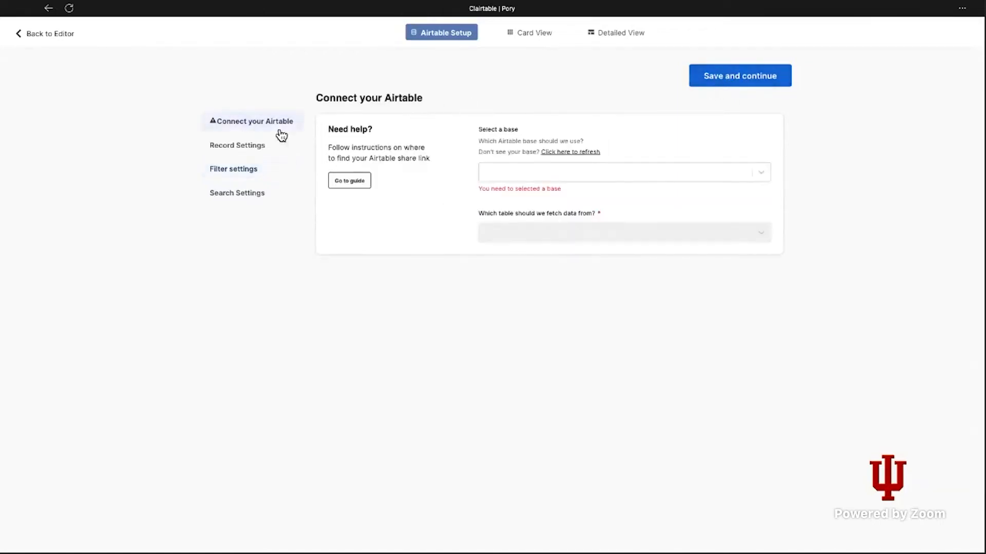
pyautogui.click(548, 172)
pyautogui.scroll(-5, 535, 272)
pyautogui.scroll(1, 533, 272)
pyautogui.scroll(3, 531, 279)
pyautogui.click(519, 310)
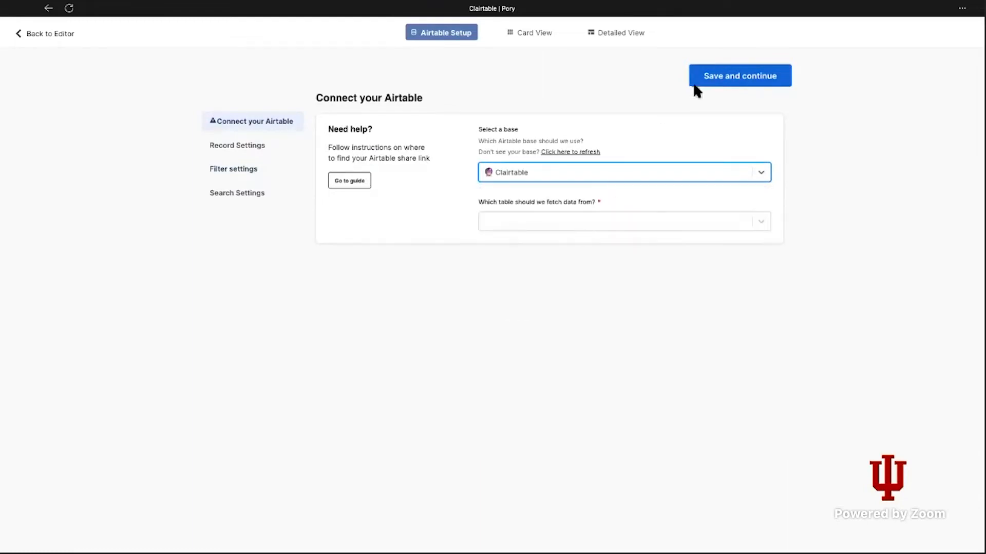
# Look through the tables offered for the Clairtable base and return to the page editor
pyautogui.click(624, 226)
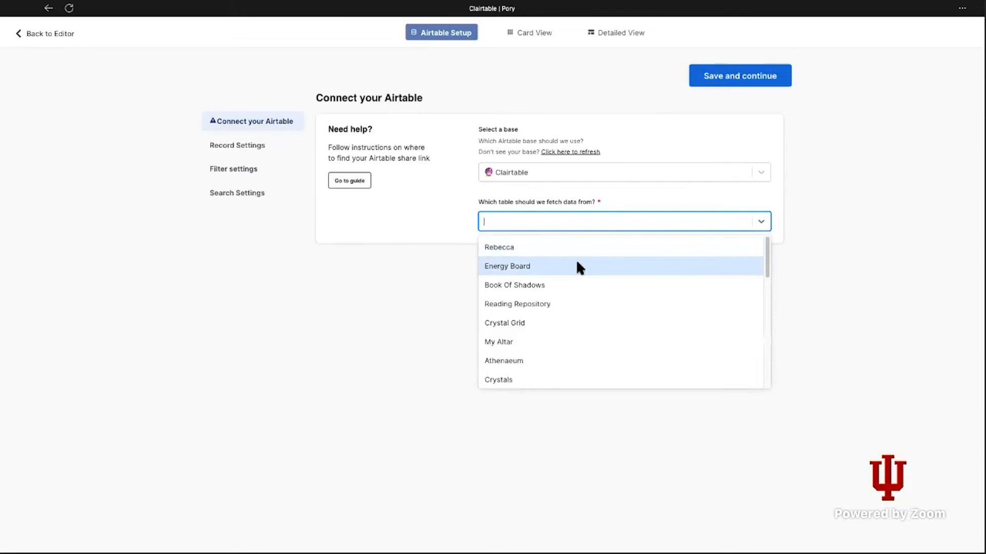
pyautogui.scroll(-3, 565, 288)
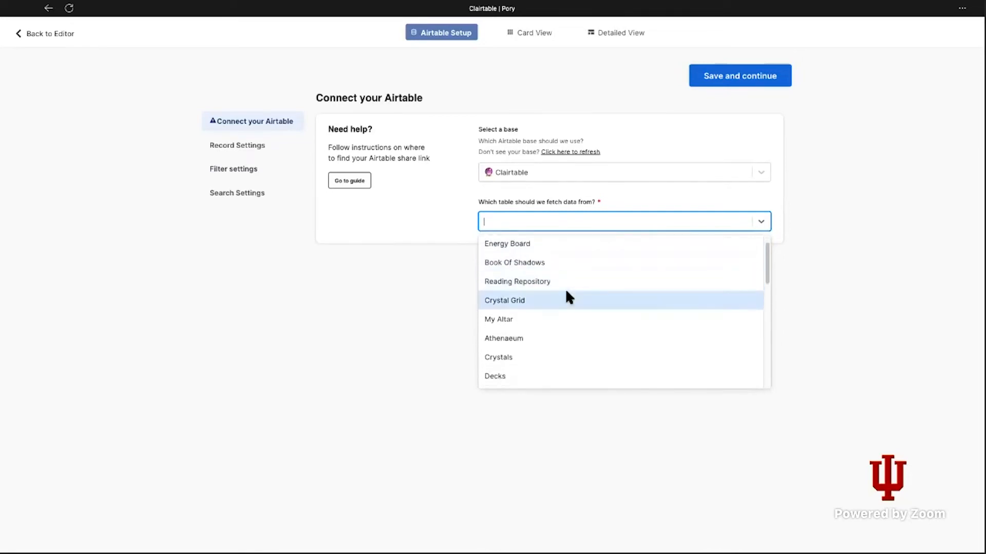
pyautogui.scroll(-5, 564, 290)
pyautogui.click(43, 35)
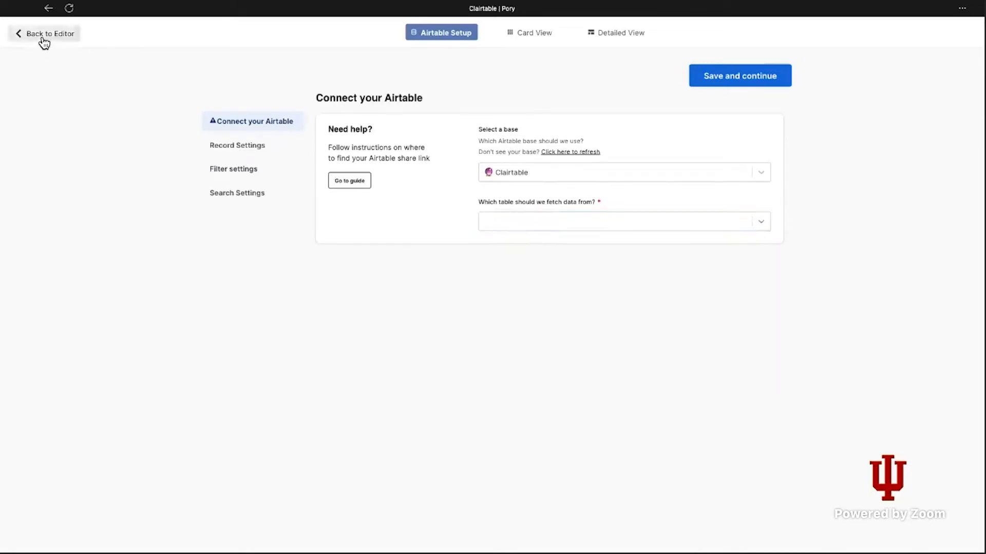
# View the app's settings options and the Decks page's path, password and SEO settings
pyautogui.click(71, 31)
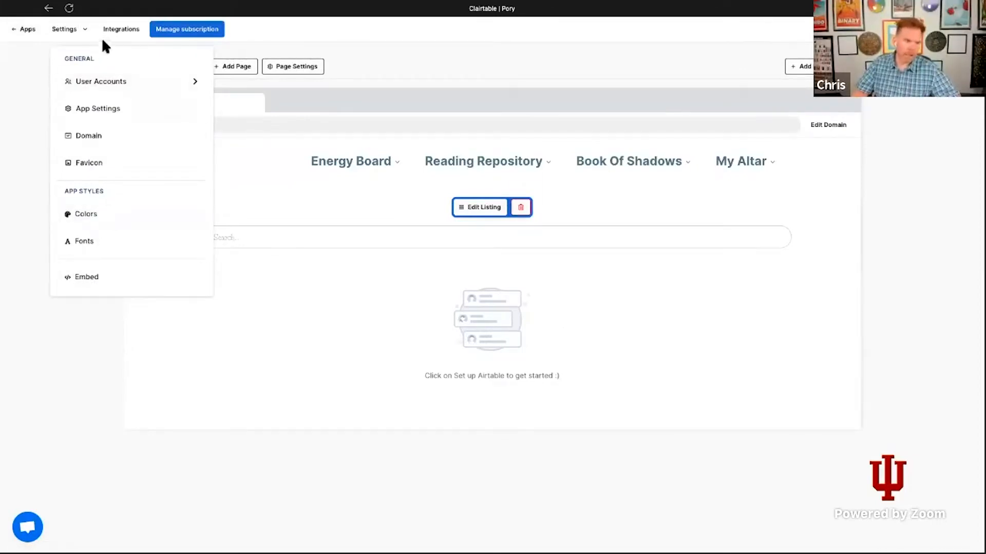
pyautogui.click(293, 69)
pyautogui.scroll(-3, 119, 324)
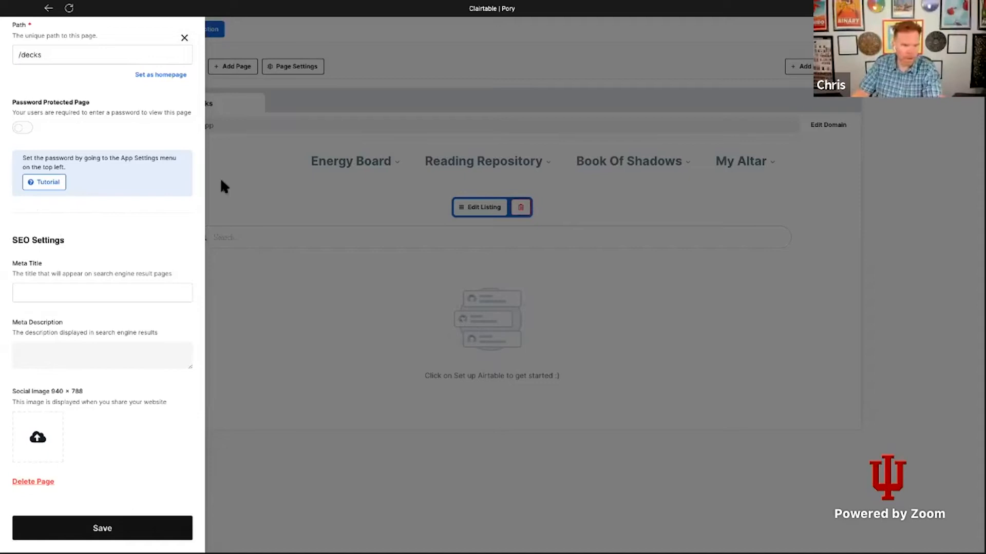
pyautogui.click(353, 39)
# Review the analytics, live chat and custom code integration options, and close the integrations dialog
pyautogui.click(106, 31)
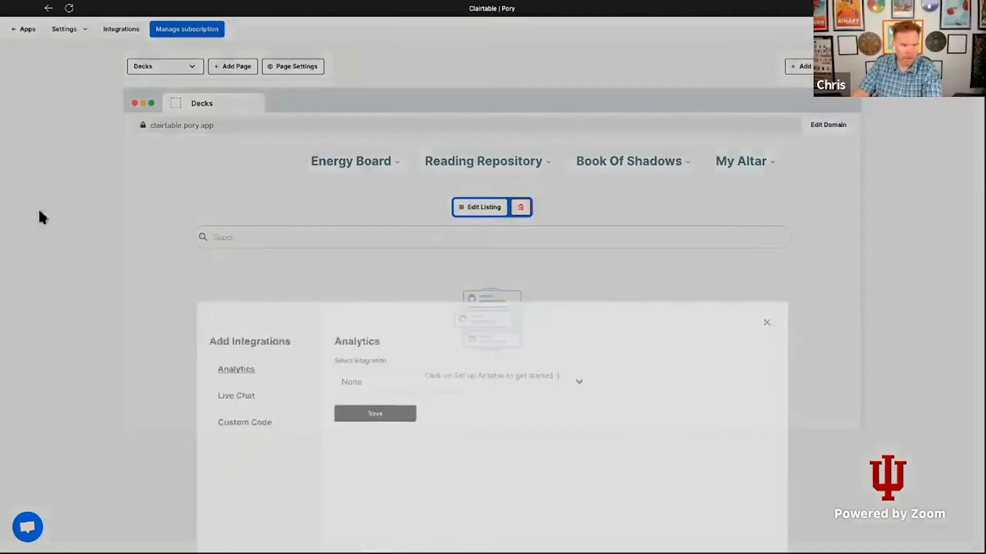
pyautogui.click(406, 221)
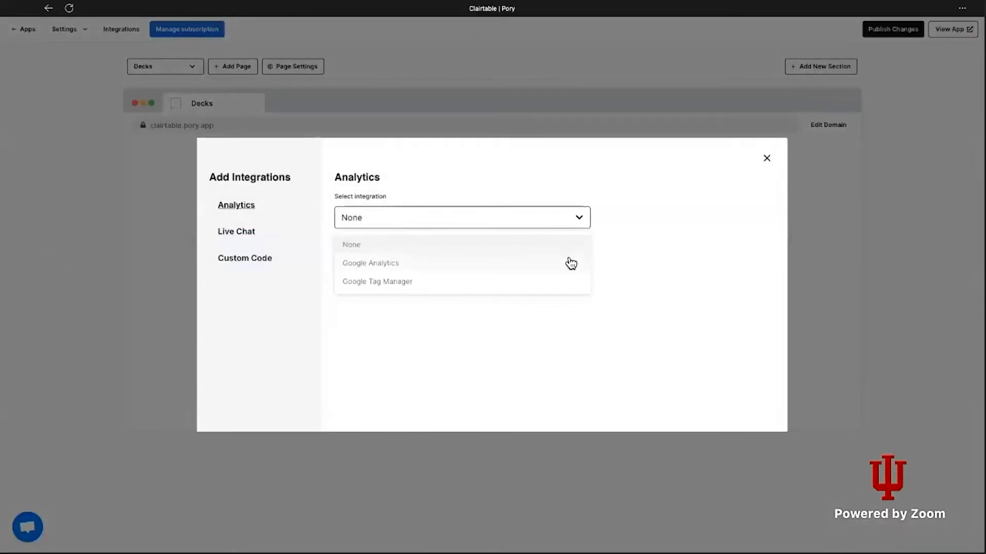
pyautogui.click(245, 240)
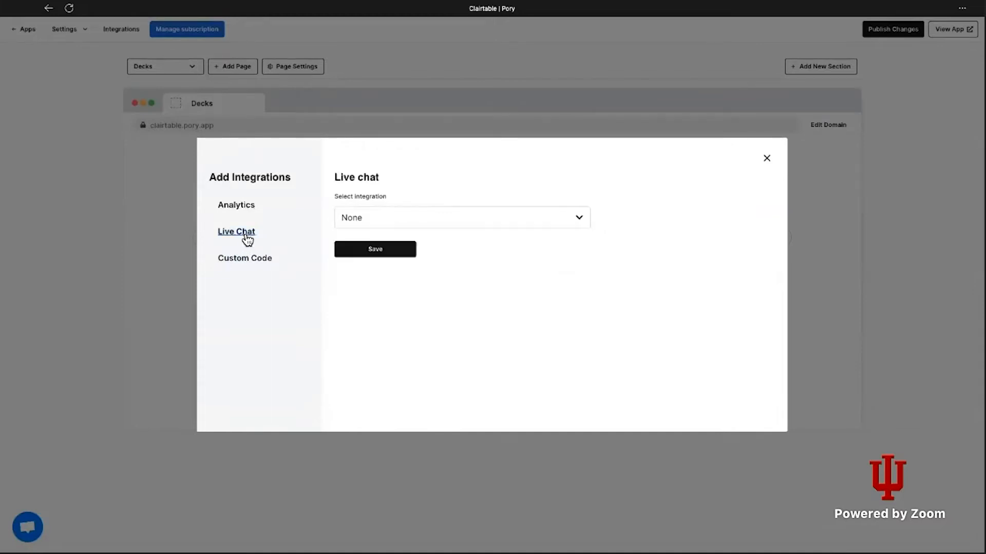
pyautogui.click(467, 225)
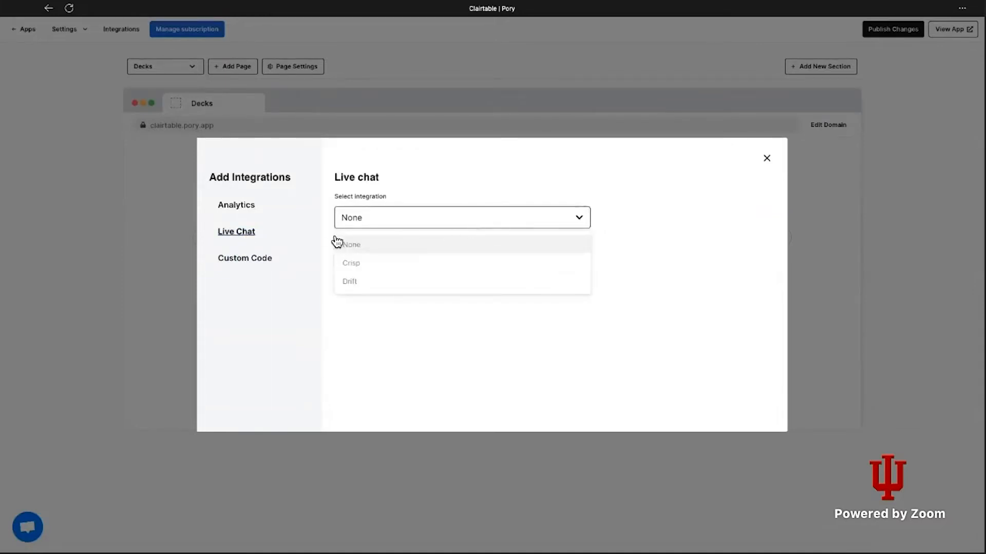
pyautogui.click(242, 265)
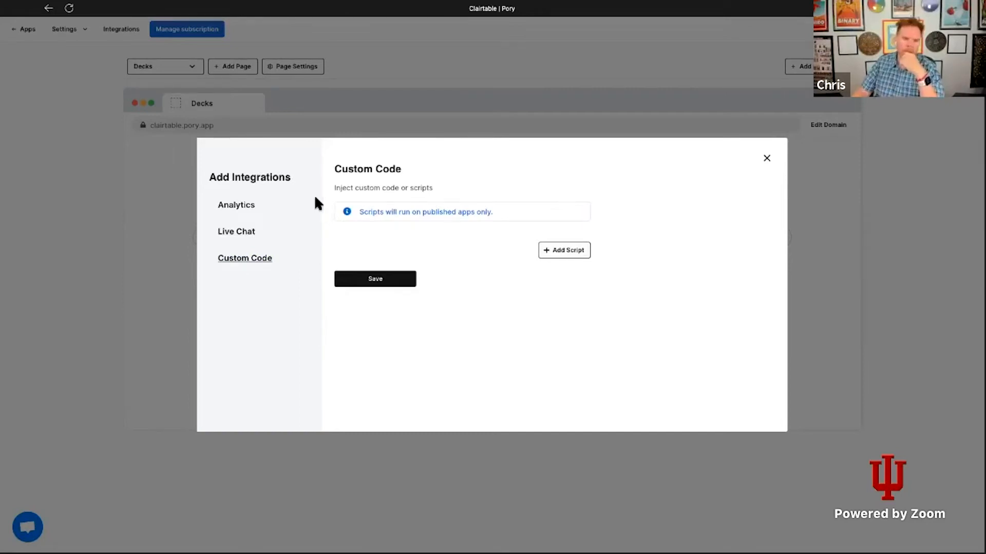
pyautogui.click(767, 159)
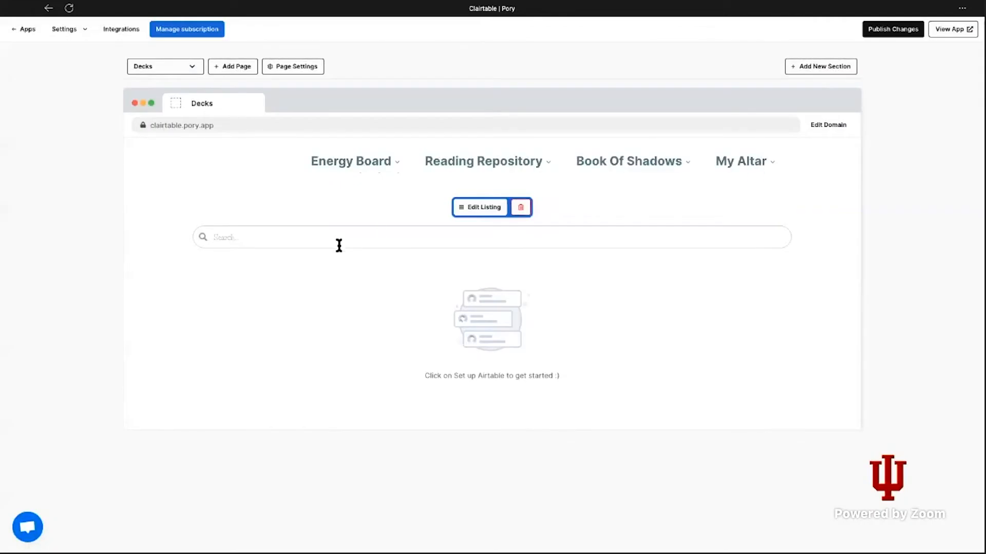
# Reopen the Decks listing's setup, connect it to the Decks table of the Clairtable base, and save the connection
pyautogui.click(479, 218)
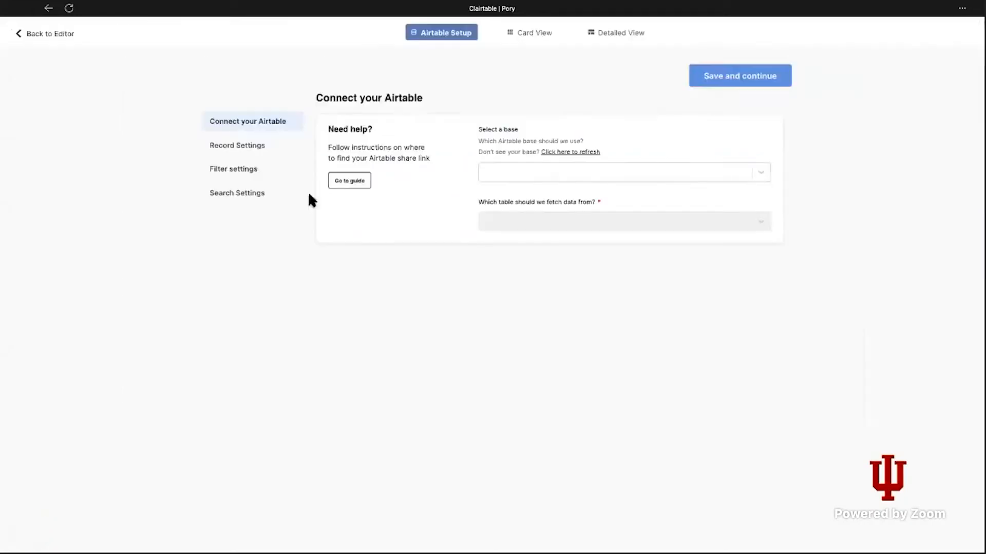
pyautogui.click(542, 167)
pyautogui.scroll(-5, 520, 252)
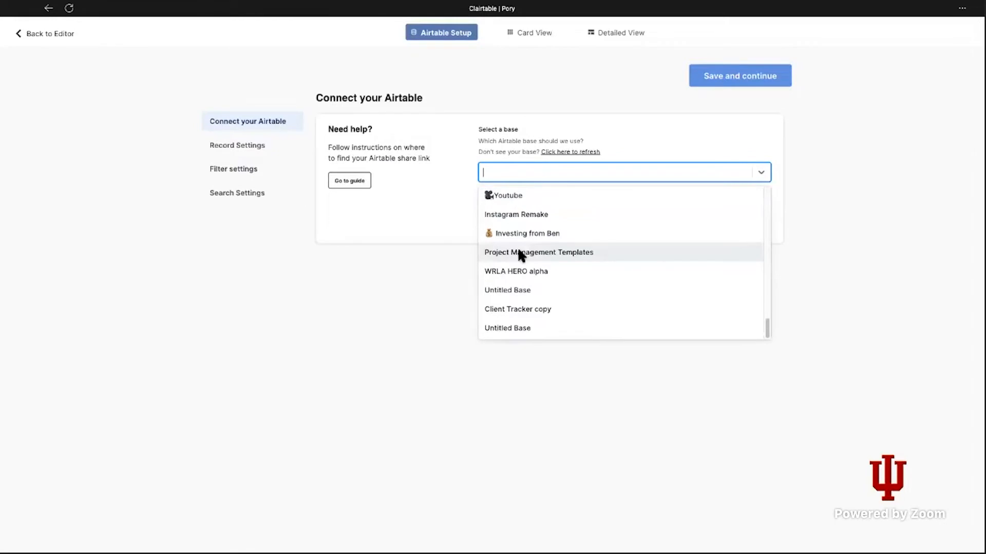
pyautogui.scroll(5, 518, 285)
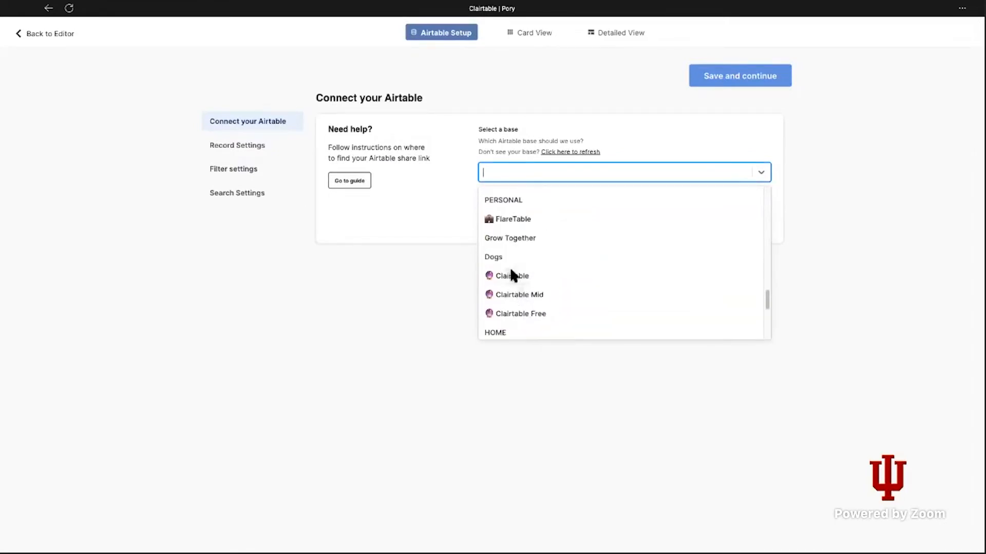
pyautogui.click(516, 274)
pyautogui.click(536, 215)
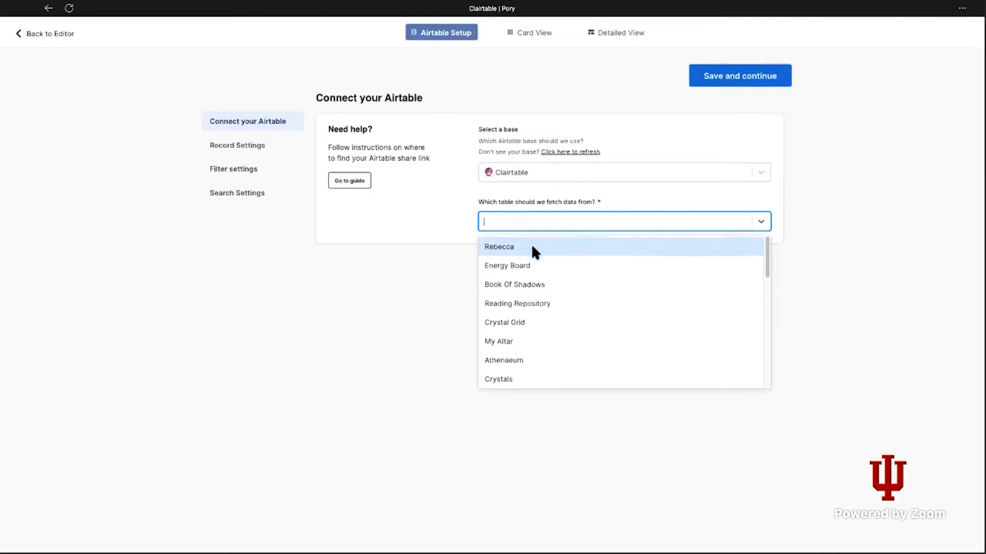
pyautogui.scroll(-2, 550, 335)
pyautogui.click(527, 309)
pyautogui.click(725, 83)
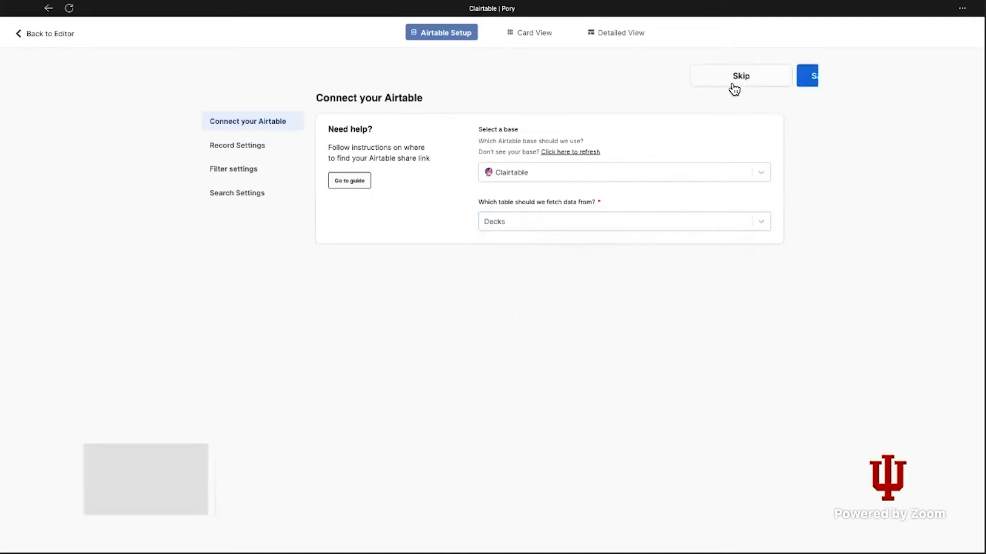
# Set the card view's title field to Name and its subtitle field to Author
pyautogui.click(92, 106)
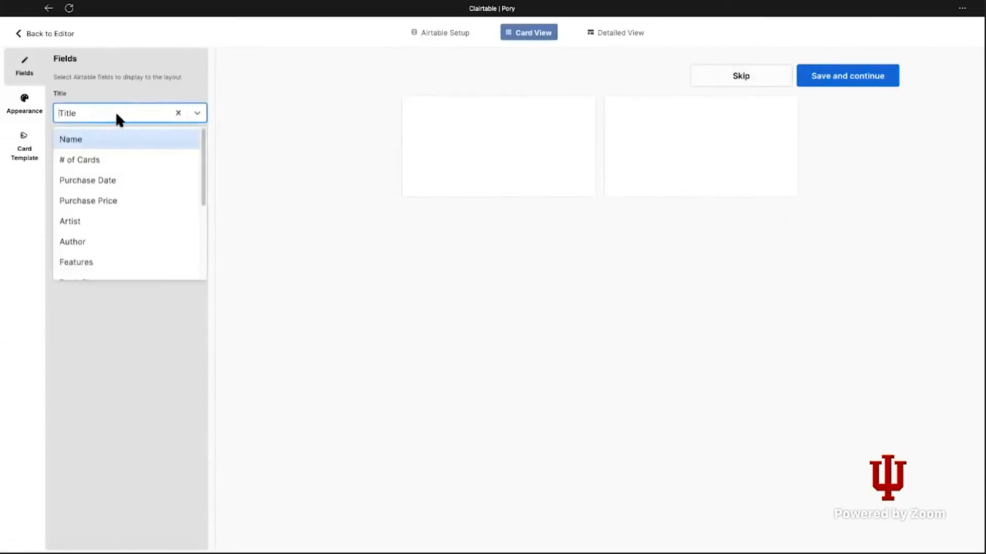
pyautogui.click(117, 139)
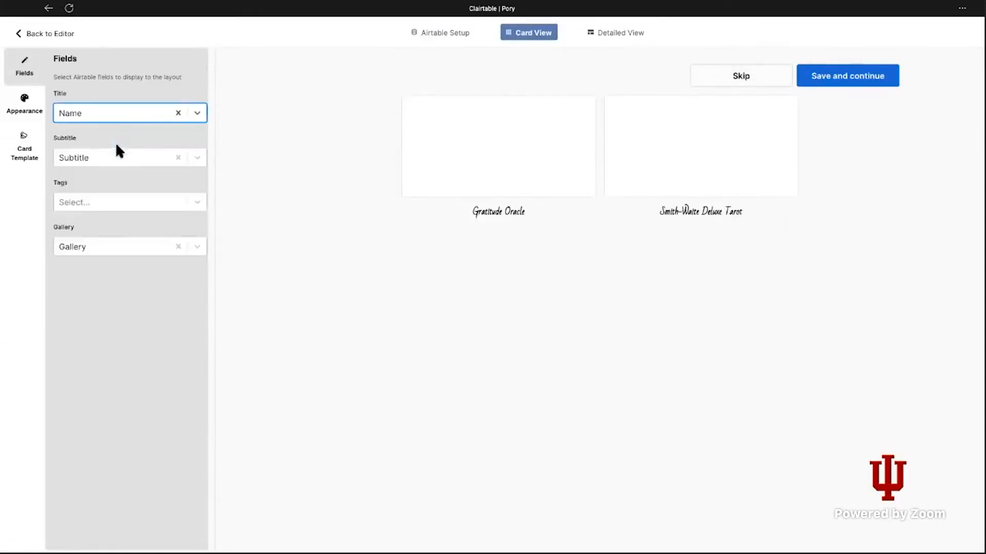
pyautogui.click(114, 157)
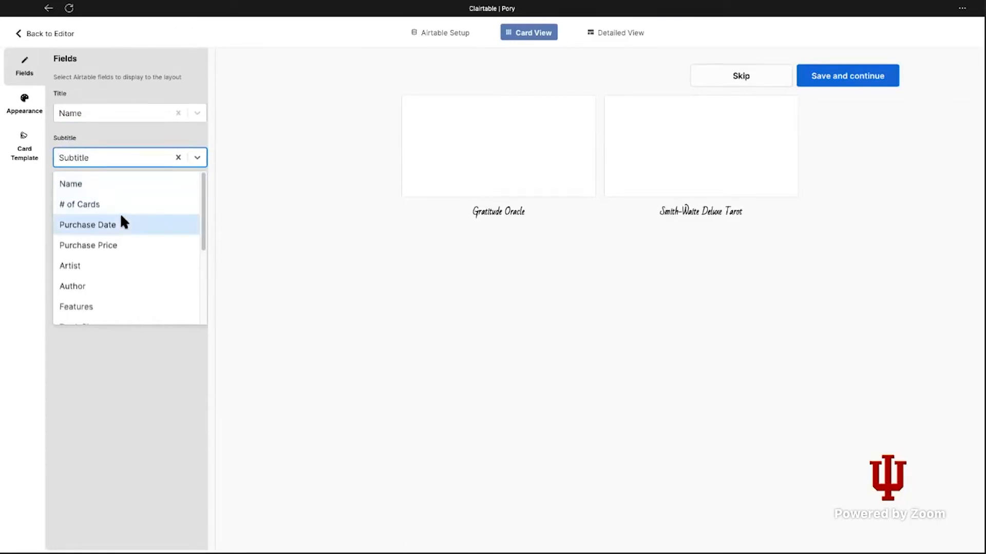
pyautogui.scroll(-2, 118, 234)
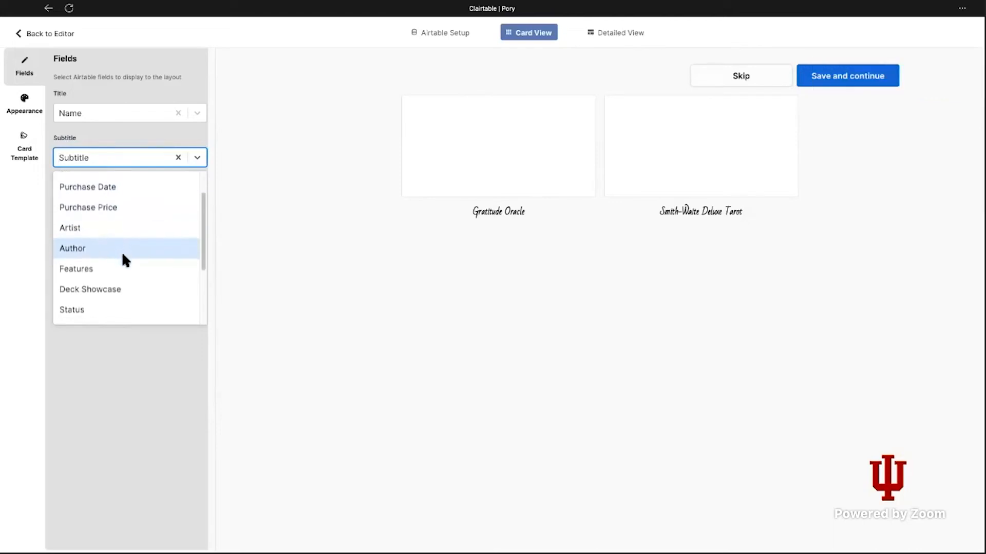
pyautogui.click(123, 252)
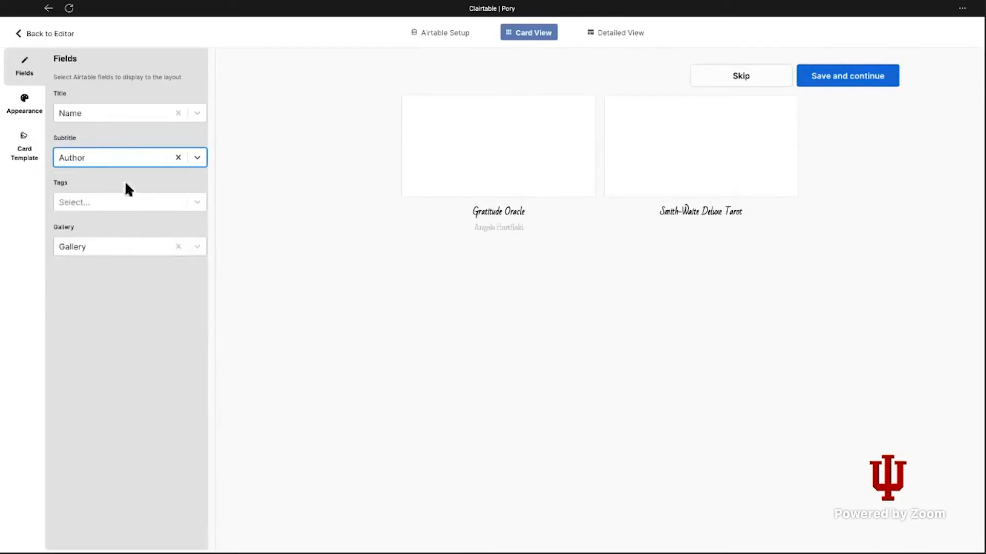
# Set the card view's gallery field to Deck Showcase
pyautogui.click(109, 248)
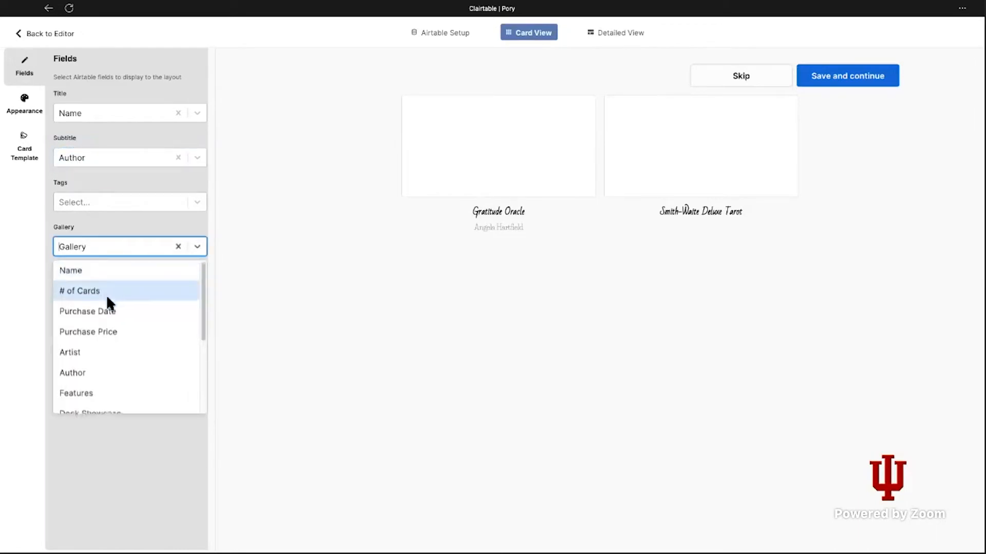
pyautogui.scroll(-3, 108, 303)
pyautogui.scroll(-2, 111, 340)
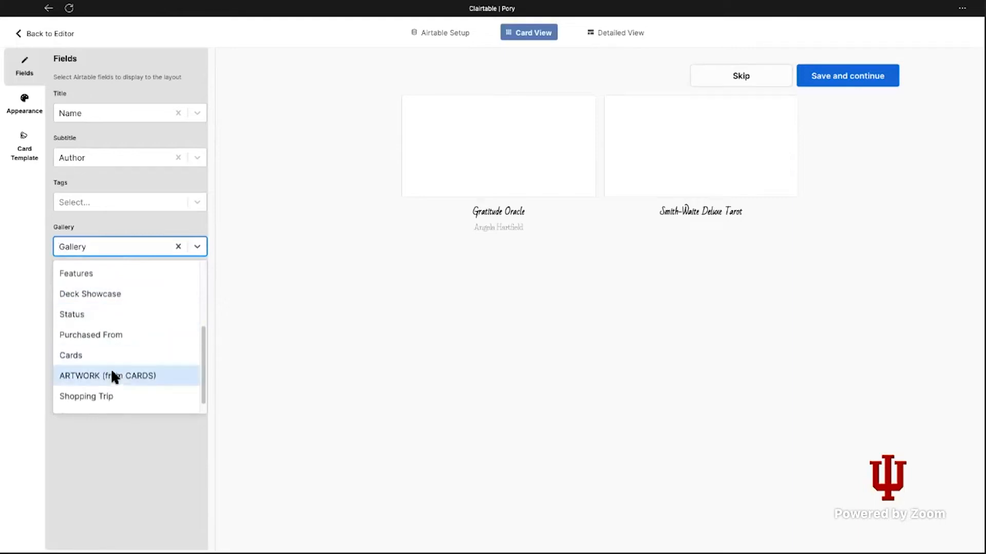
pyautogui.scroll(-1, 112, 353)
pyautogui.scroll(5, 114, 351)
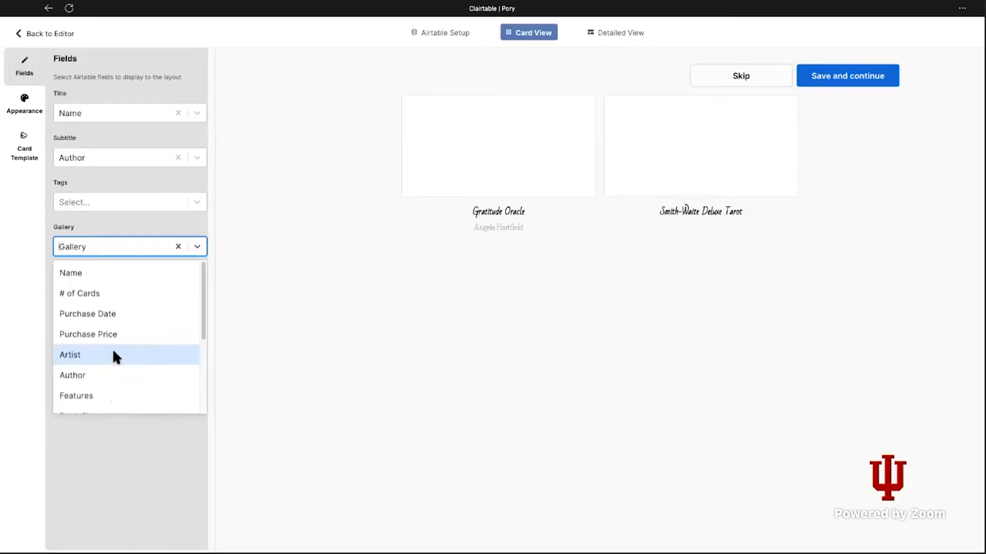
pyautogui.scroll(-1, 121, 384)
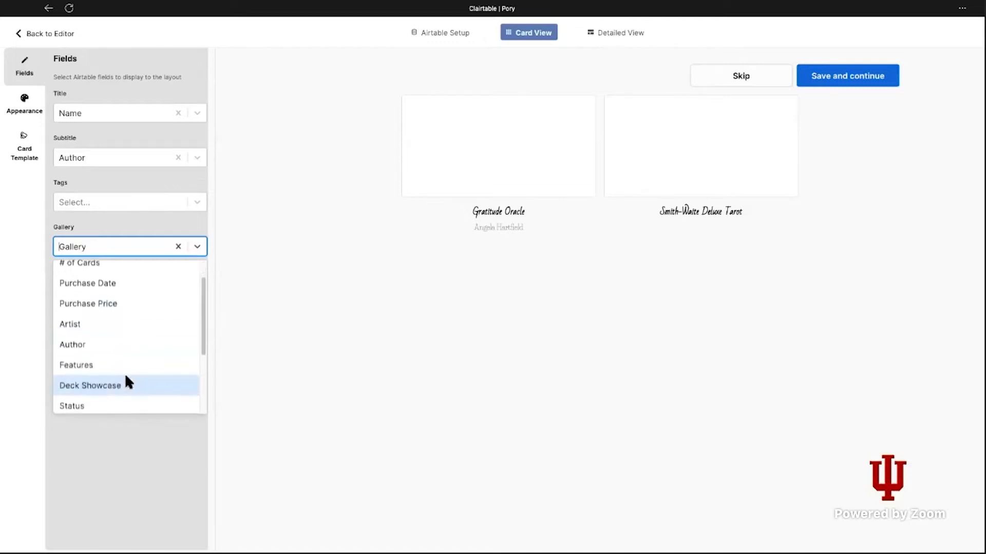
pyautogui.click(122, 387)
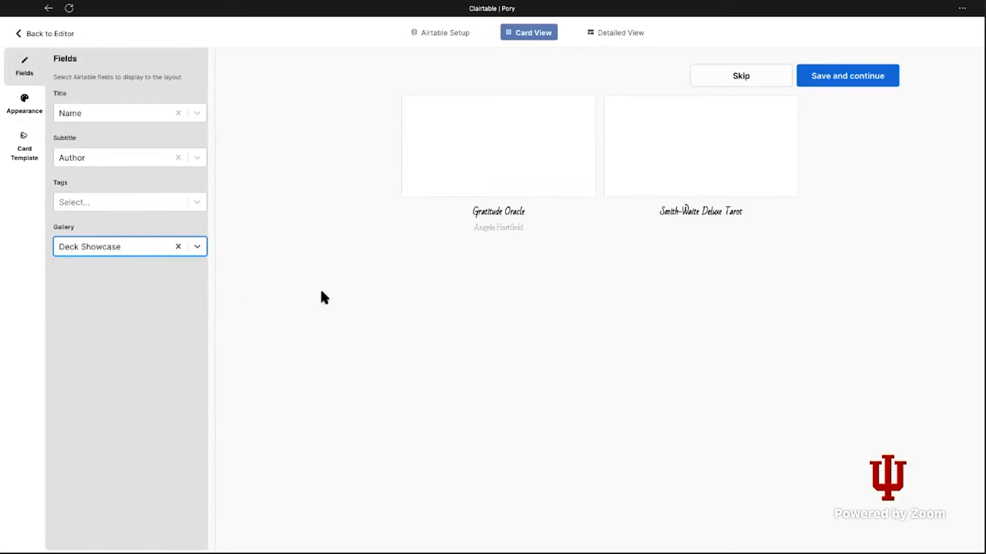
# Review the other field choices for the card gallery and close the list without changing the selection
pyautogui.click(143, 253)
pyautogui.scroll(-3, 144, 318)
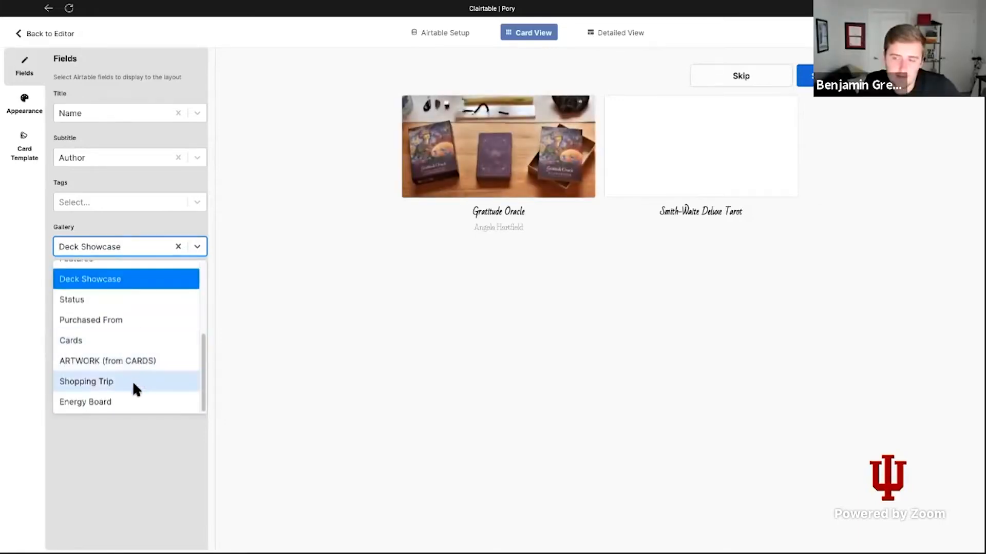
pyautogui.scroll(1, 126, 327)
pyautogui.scroll(3, 127, 331)
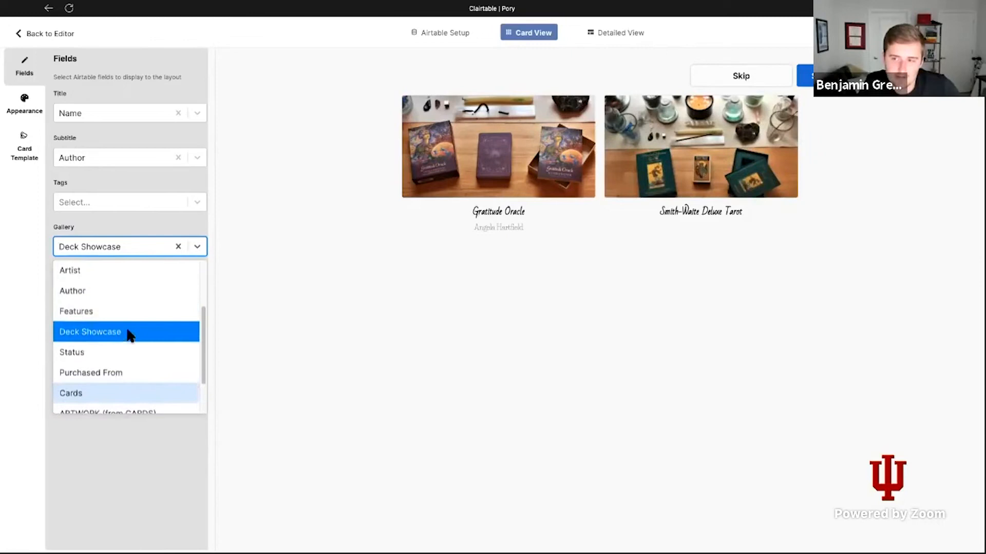
pyautogui.scroll(2, 106, 321)
pyautogui.click(485, 341)
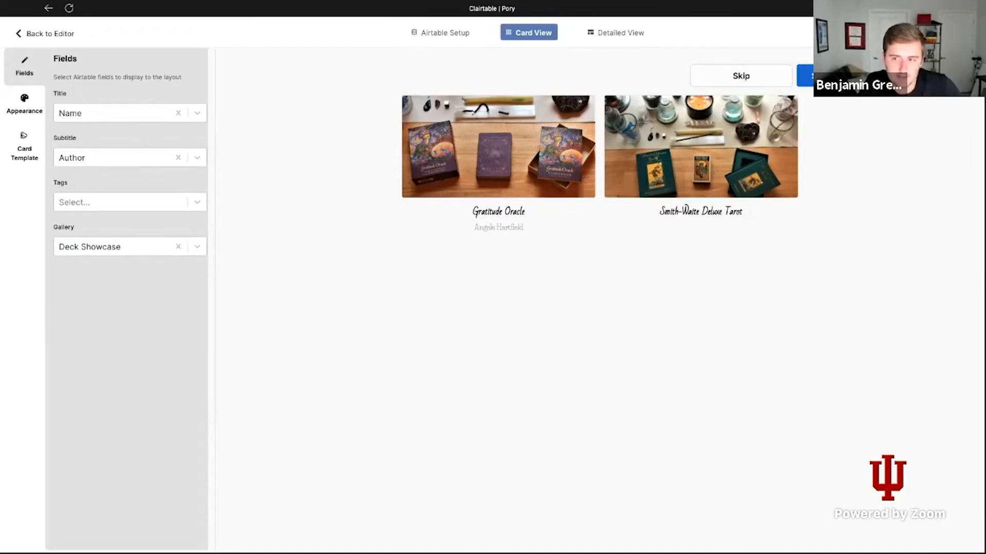
# Increase the card image height to 300px in the card view's appearance settings
pyautogui.click(28, 111)
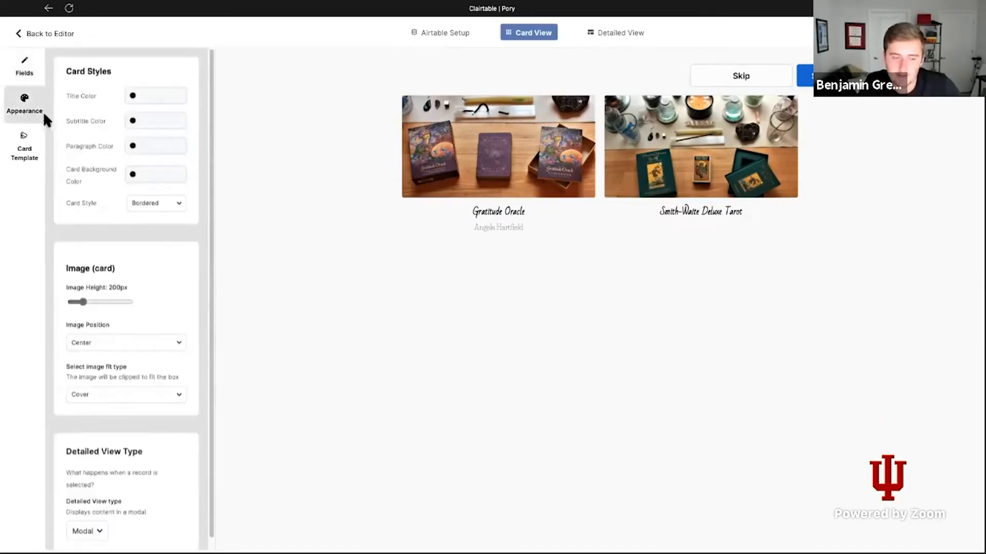
pyautogui.scroll(-1, 91, 221)
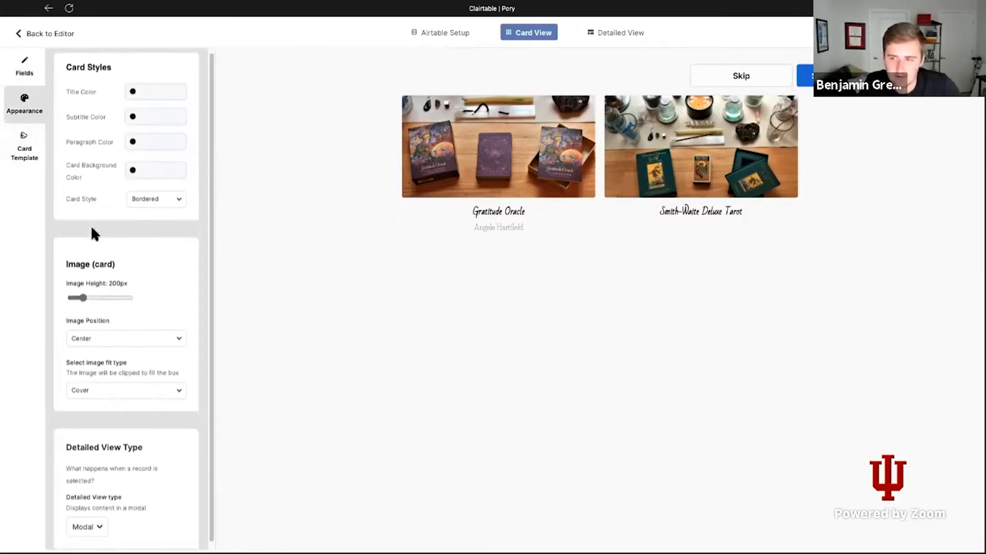
pyautogui.moveTo(84, 296); pyautogui.dragTo(90, 298)
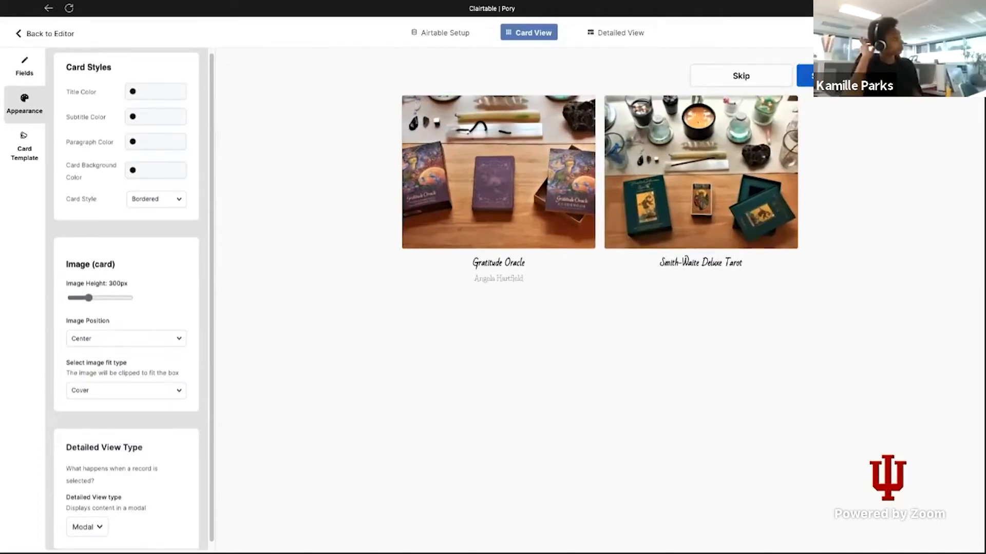
pyautogui.scroll(-1, 117, 254)
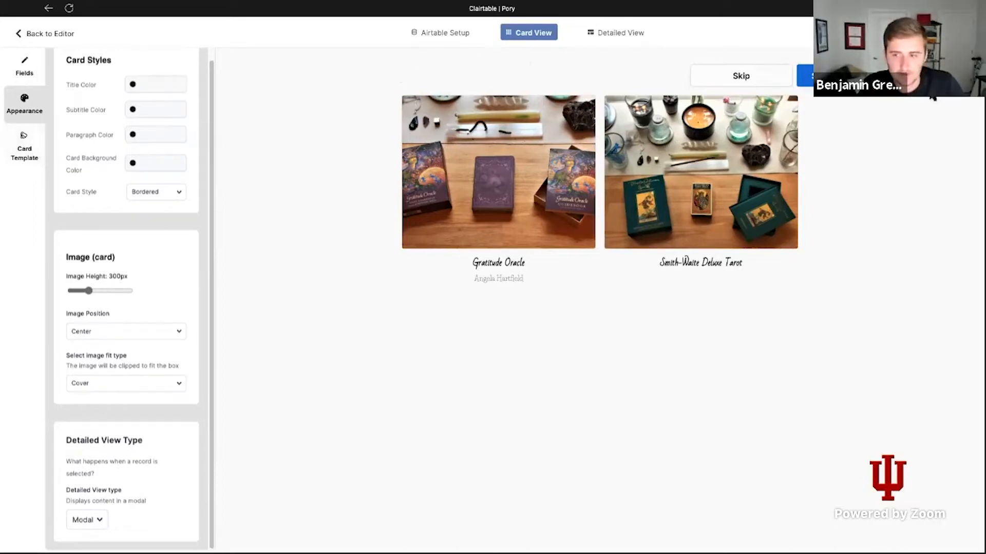
# Set the detailed view's title field to Name and its subtitle field to Artist
pyautogui.click(615, 32)
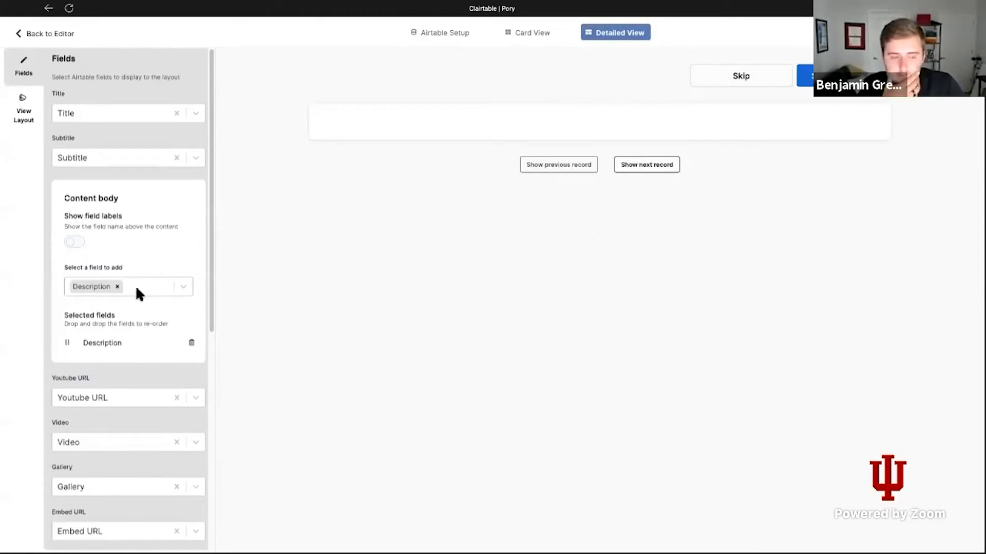
pyautogui.click(111, 114)
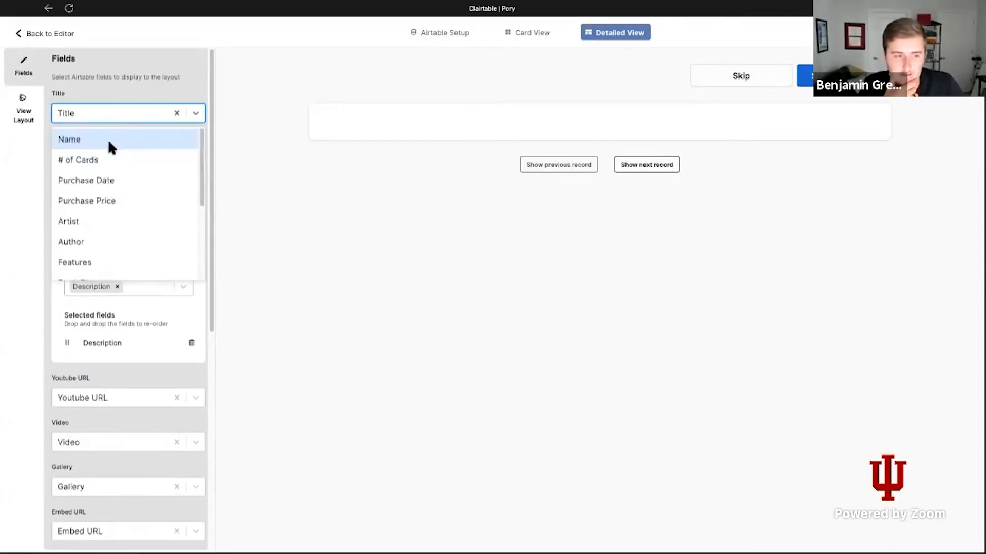
pyautogui.click(109, 140)
pyautogui.click(111, 157)
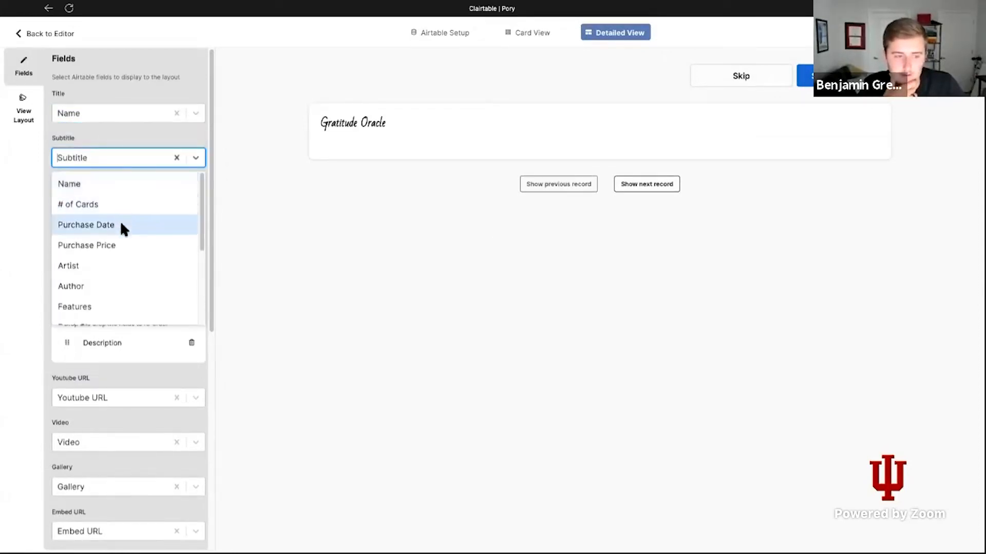
pyautogui.click(123, 265)
# Set the detailed view's gallery field to Deck Showcase and save the Decks listing setup
pyautogui.scroll(-4, 143, 261)
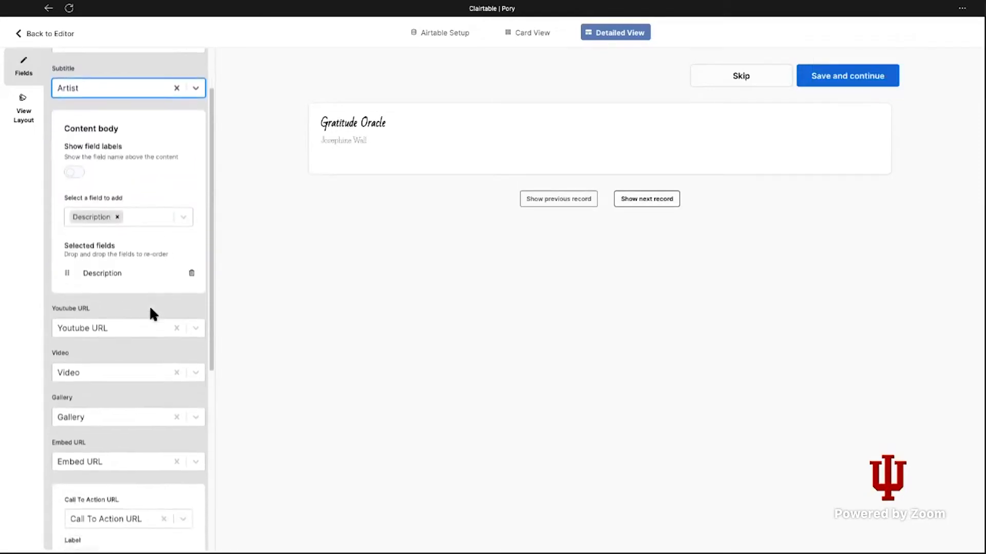
pyautogui.scroll(-1, 148, 310)
pyautogui.click(116, 250)
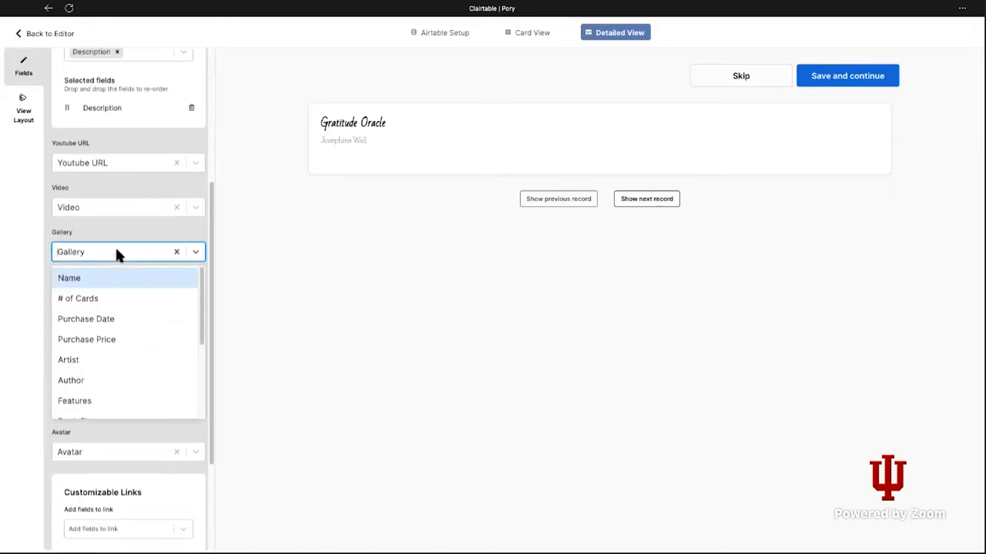
pyautogui.scroll(-2, 109, 331)
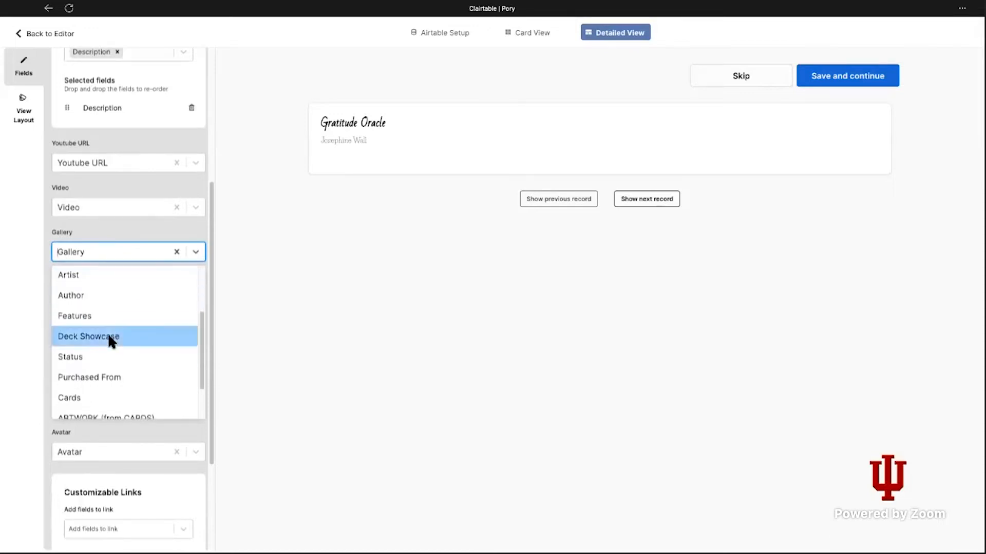
pyautogui.click(110, 338)
pyautogui.scroll(-2, 139, 308)
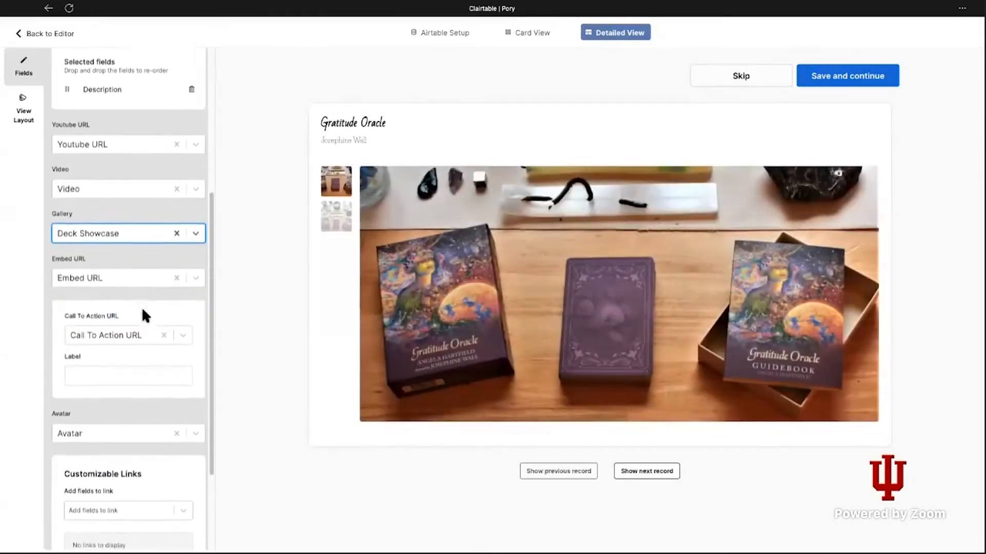
pyautogui.scroll(-1, 140, 298)
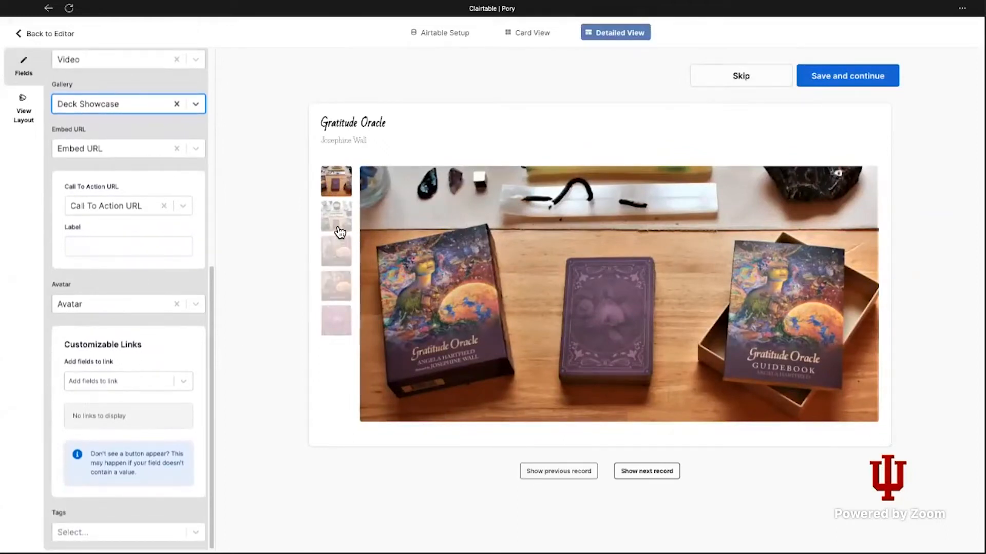
pyautogui.click(841, 80)
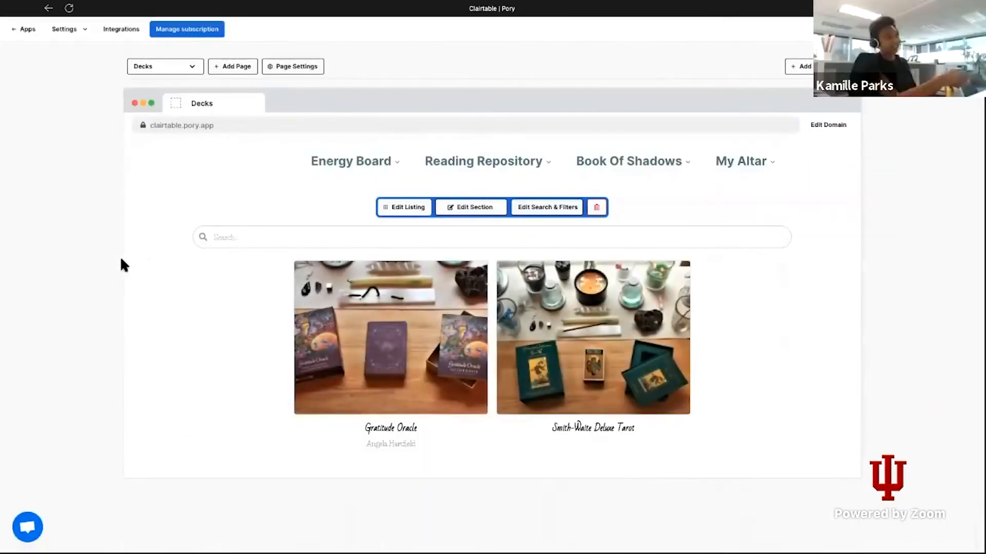
# Preview the Gratitude Oracle record's gallery images and the Smith-Waite Deluxe Tarot record's details on the Decks page
pyautogui.click(384, 349)
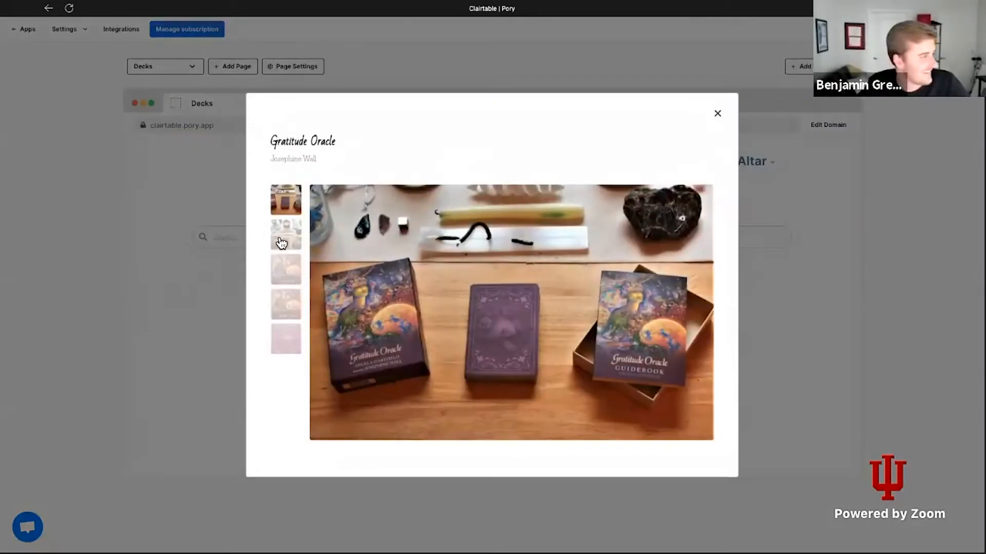
pyautogui.click(281, 243)
pyautogui.click(285, 269)
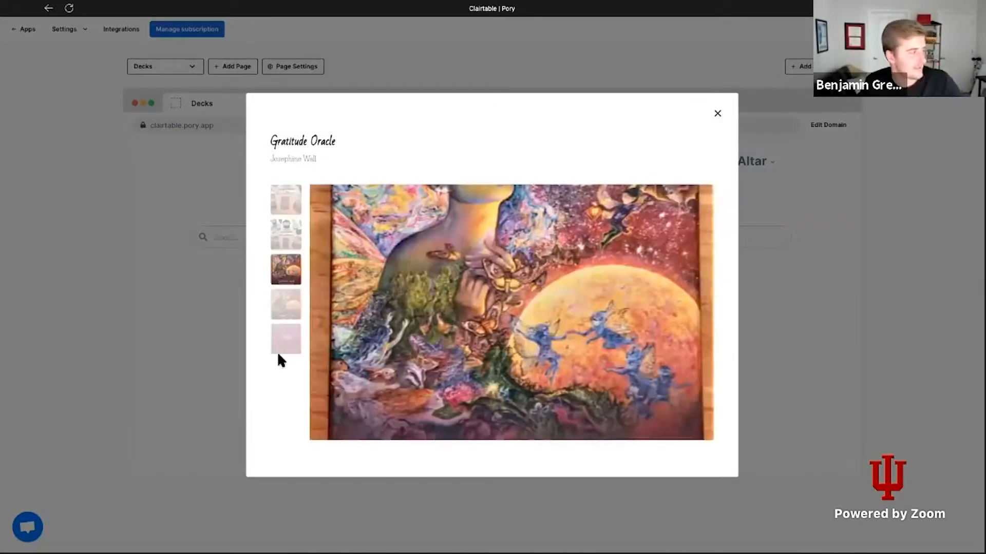
pyautogui.click(284, 308)
pyautogui.click(101, 379)
pyautogui.click(567, 392)
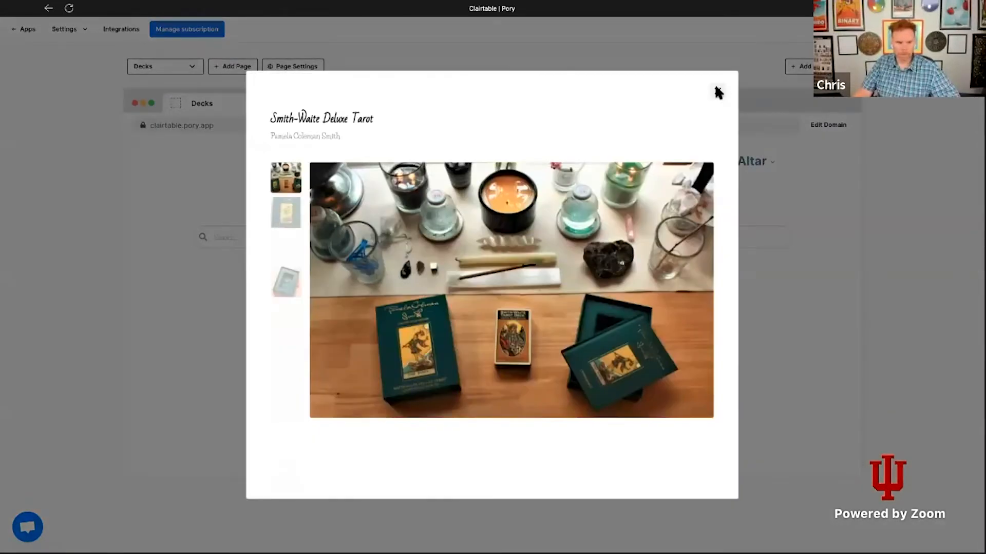
pyautogui.click(719, 92)
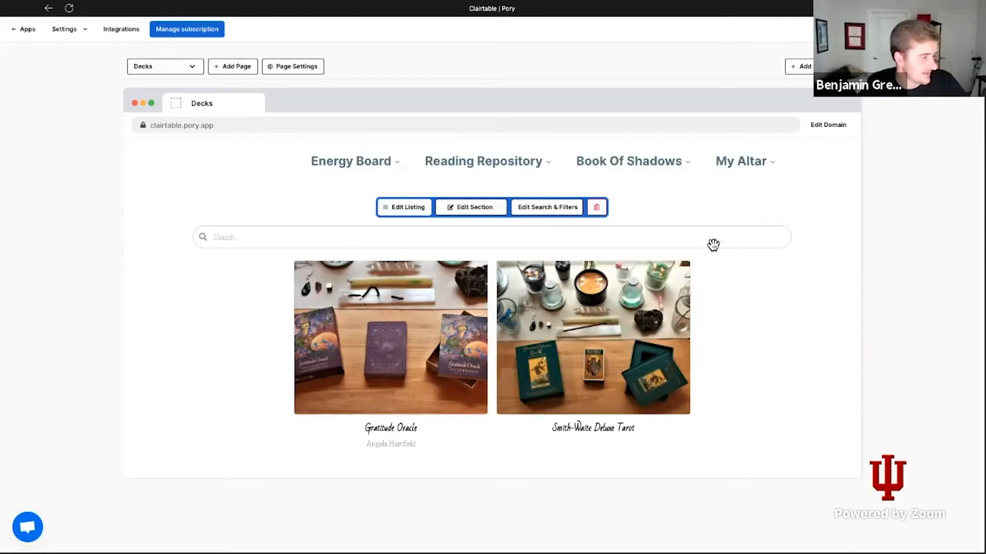
# Open the Decks listing section for editing and start entering its heading text
pyautogui.click(471, 212)
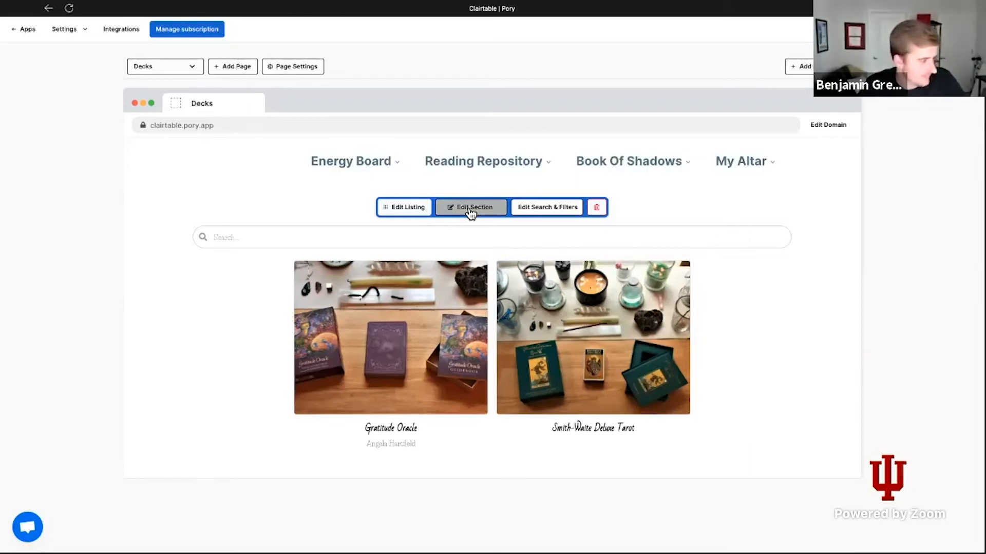
pyautogui.click(822, 131)
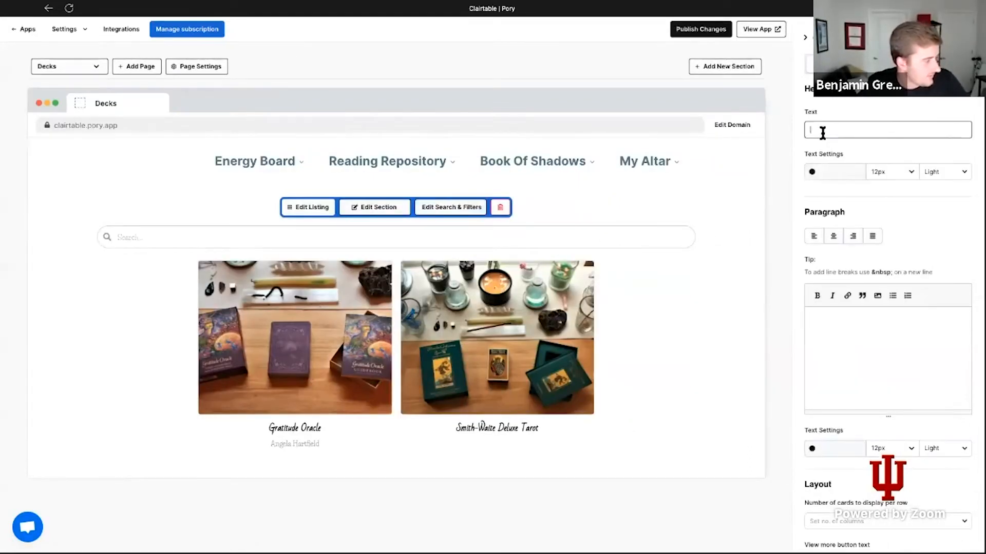